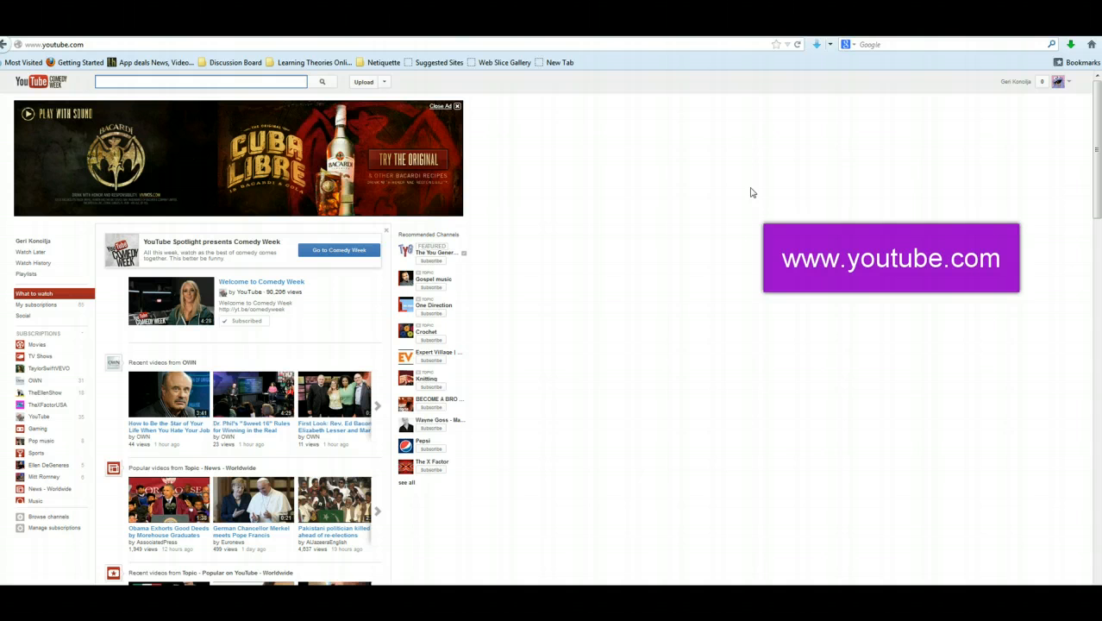
Step: Open the signed-in account's own YouTube channel page to view its uploaded videos
{"action": "left_click", "coordinate": [742, 221]}
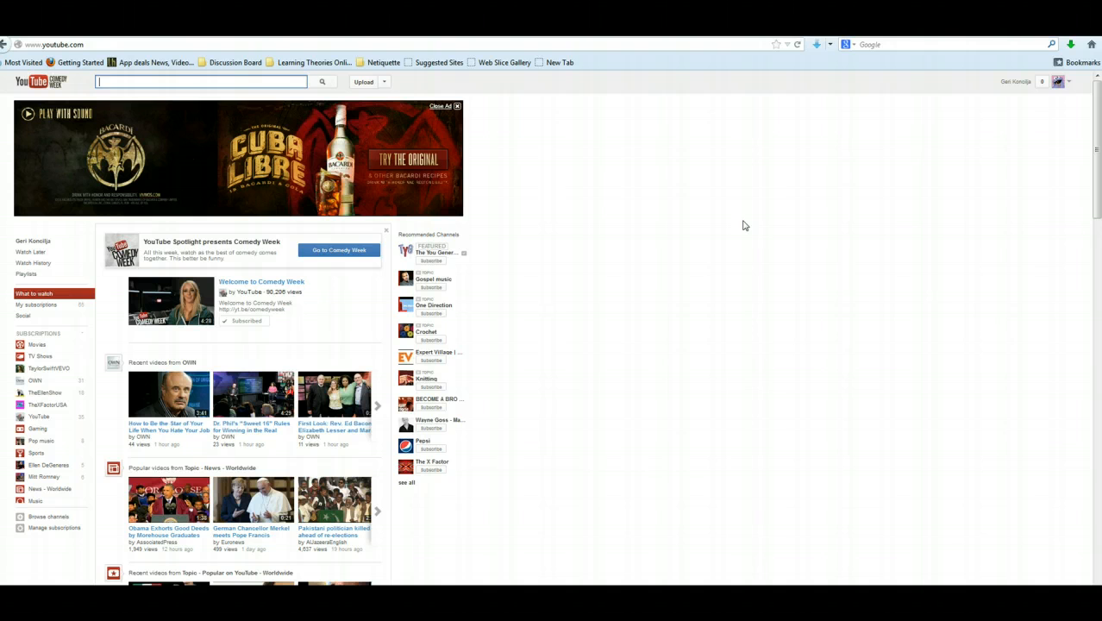
{"action": "left_click", "coordinate": [742, 225]}
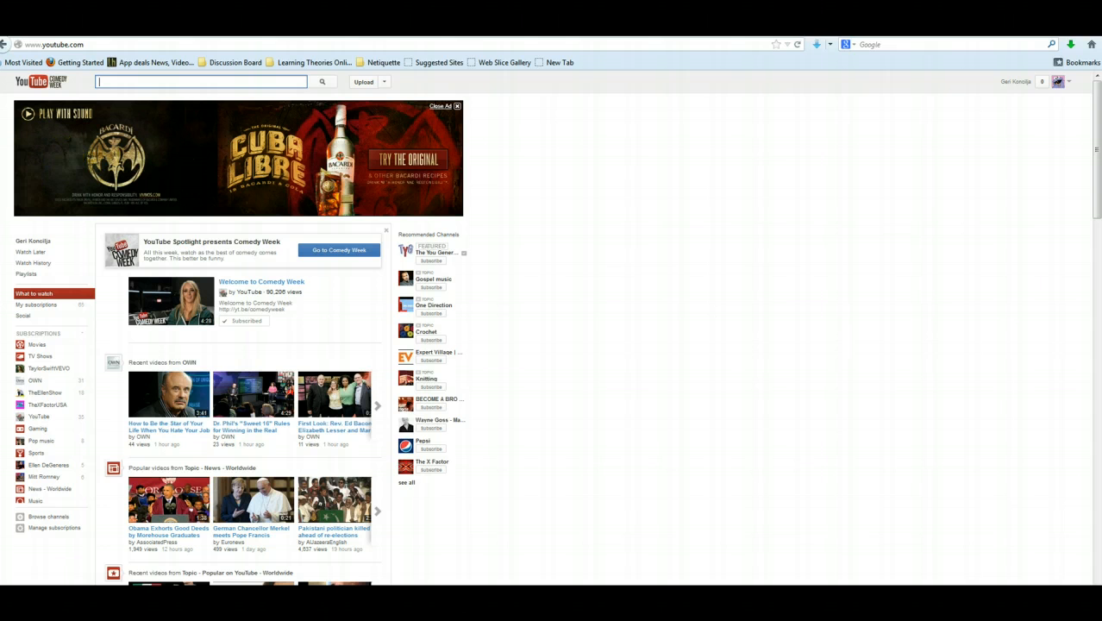
{"action": "left_click", "coordinate": [79, 241]}
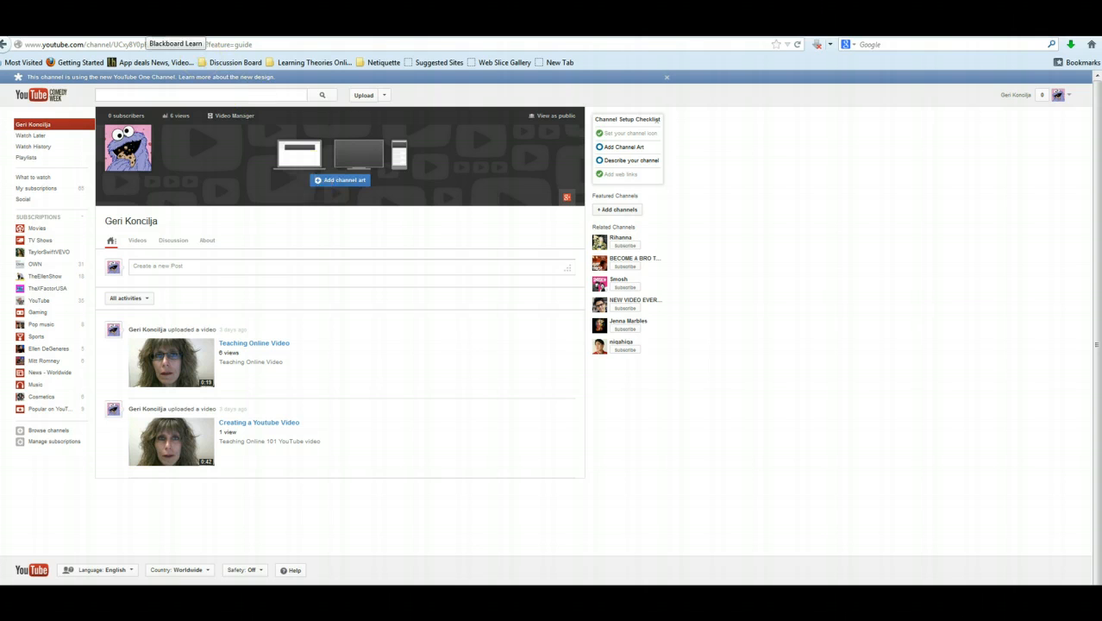
Step: Switch to Blackboard Learn and open the Week 1: Discussion item in the Week 1: Welcoming Your Students module
{"action": "left_click", "coordinate": [146, 31]}
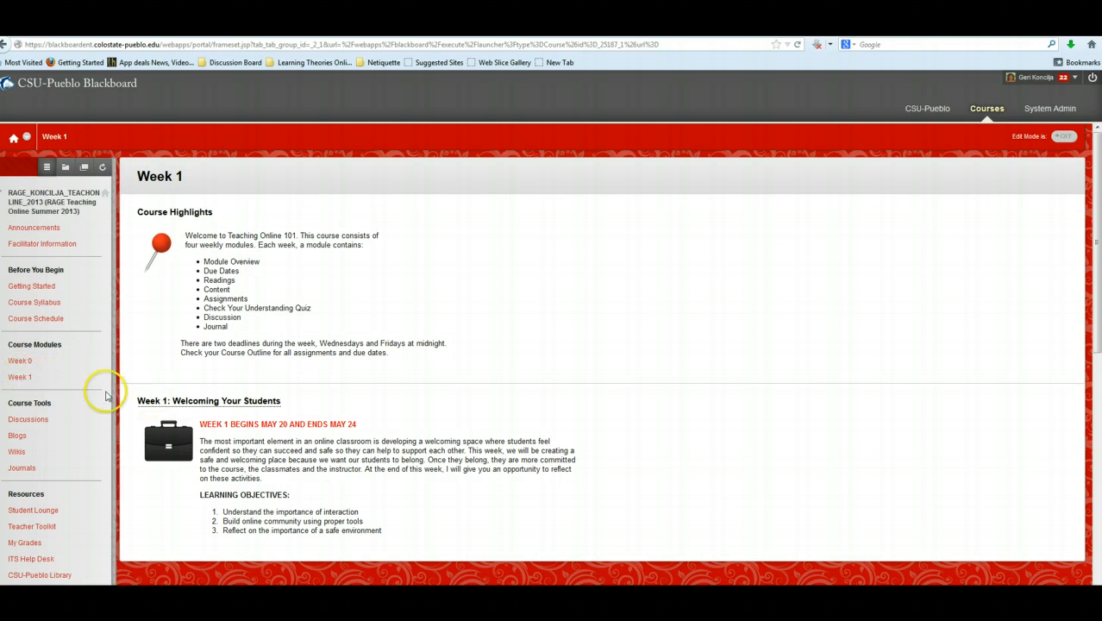
{"action": "left_click", "coordinate": [253, 400]}
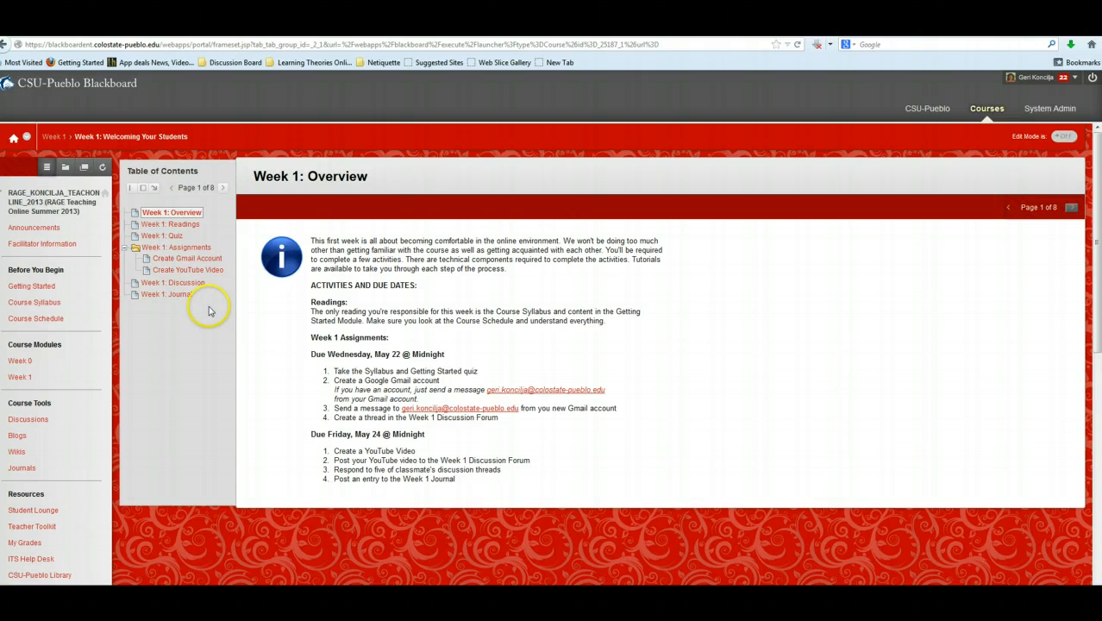
{"action": "left_click", "coordinate": [198, 284]}
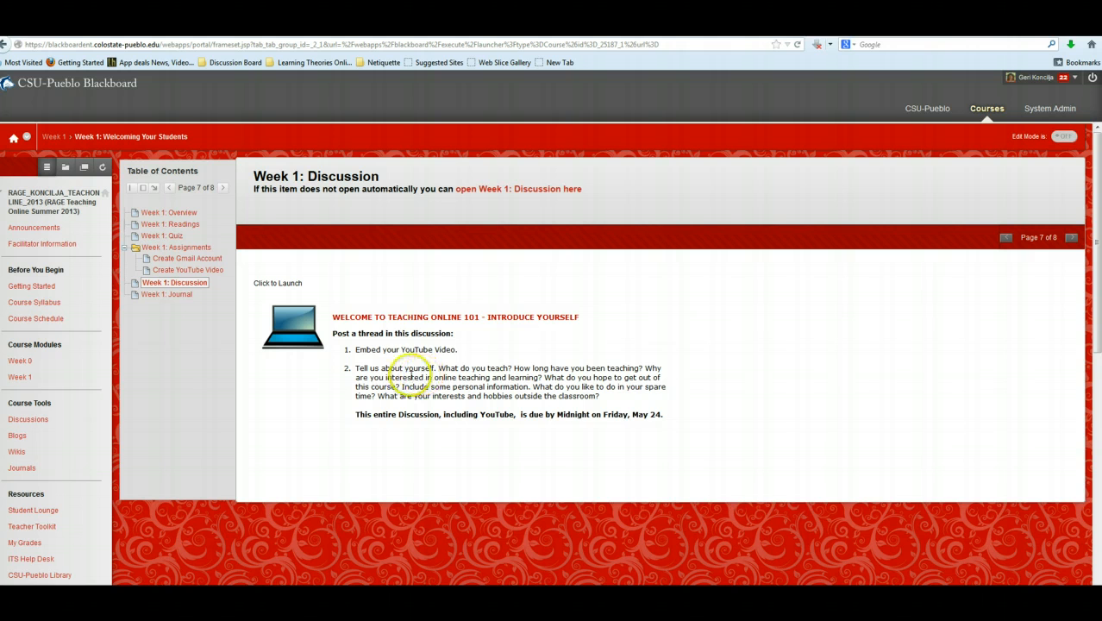
Step: Copy the full discussion instructions, from the "WELCOME TO TEACHING ONLINE 101" heading through the due-date sentence
{"action": "left_click_drag", "start_coordinate": [666, 416], "coordinate": [332, 318]}
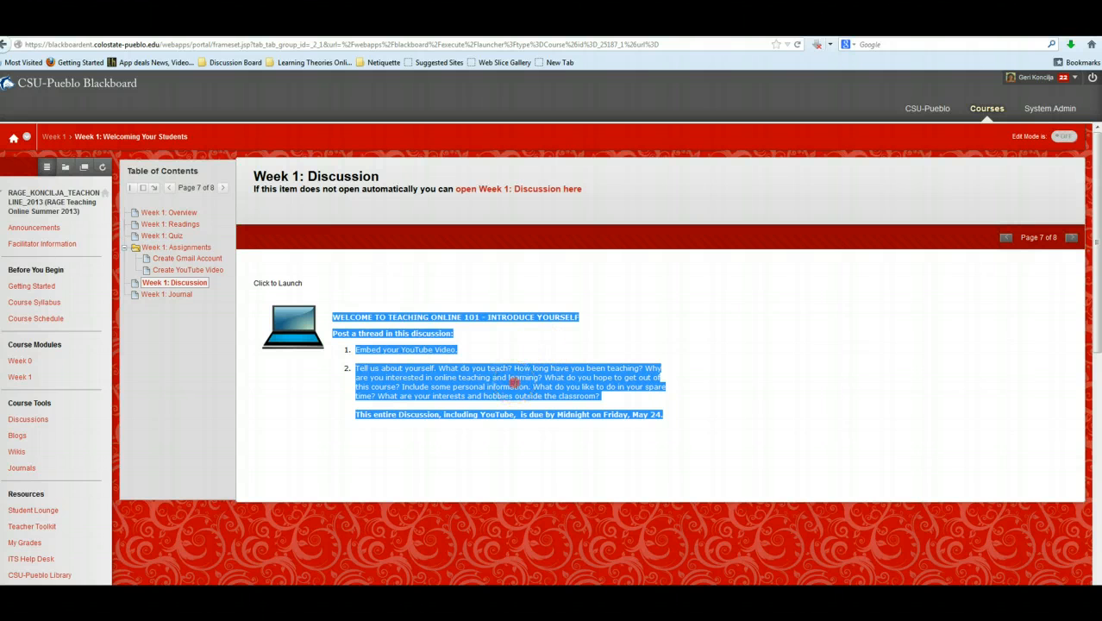
{"action": "right_click", "coordinate": [515, 382]}
{"action": "left_click", "coordinate": [545, 394]}
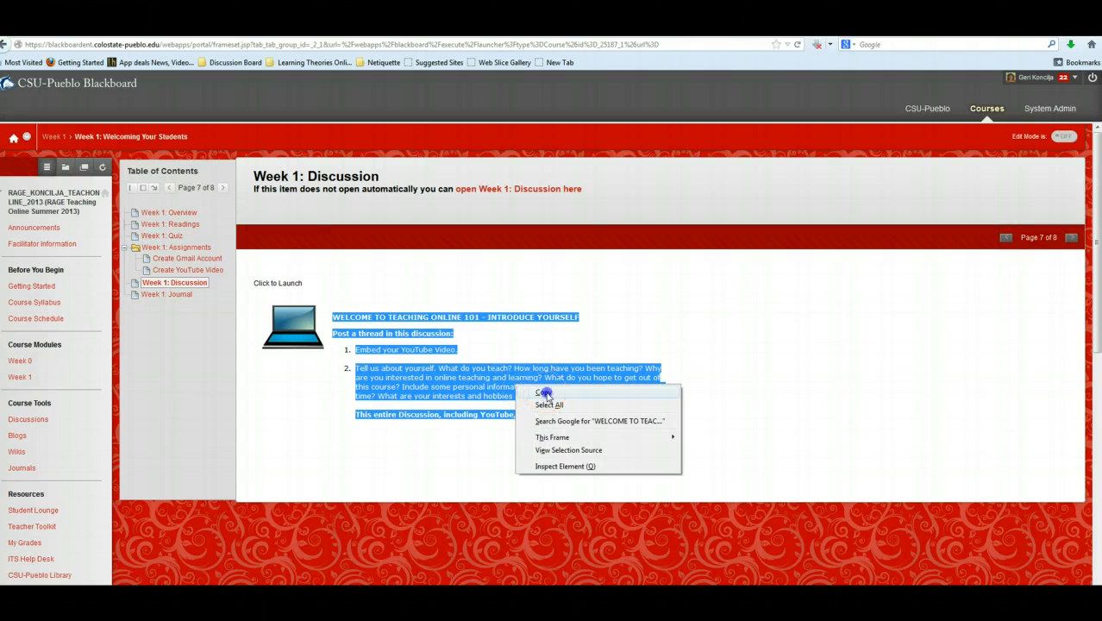
{"action": "left_click", "coordinate": [306, 419]}
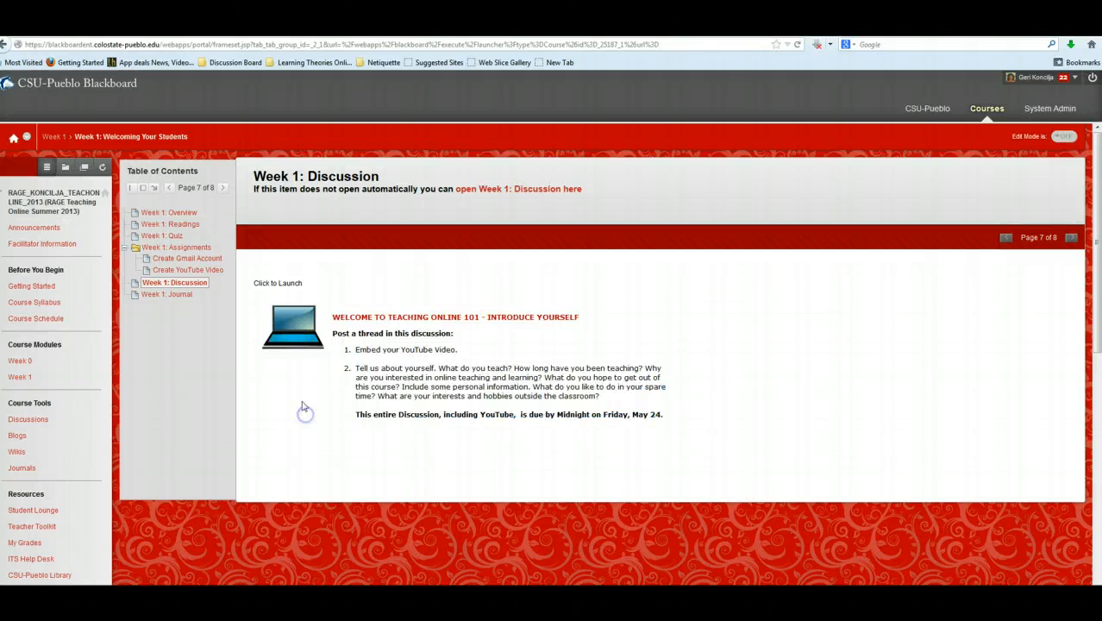
Step: Create a new thread in the Week 1: Discussion forum and paste the copied instructions into its message
{"action": "left_click", "coordinate": [287, 283]}
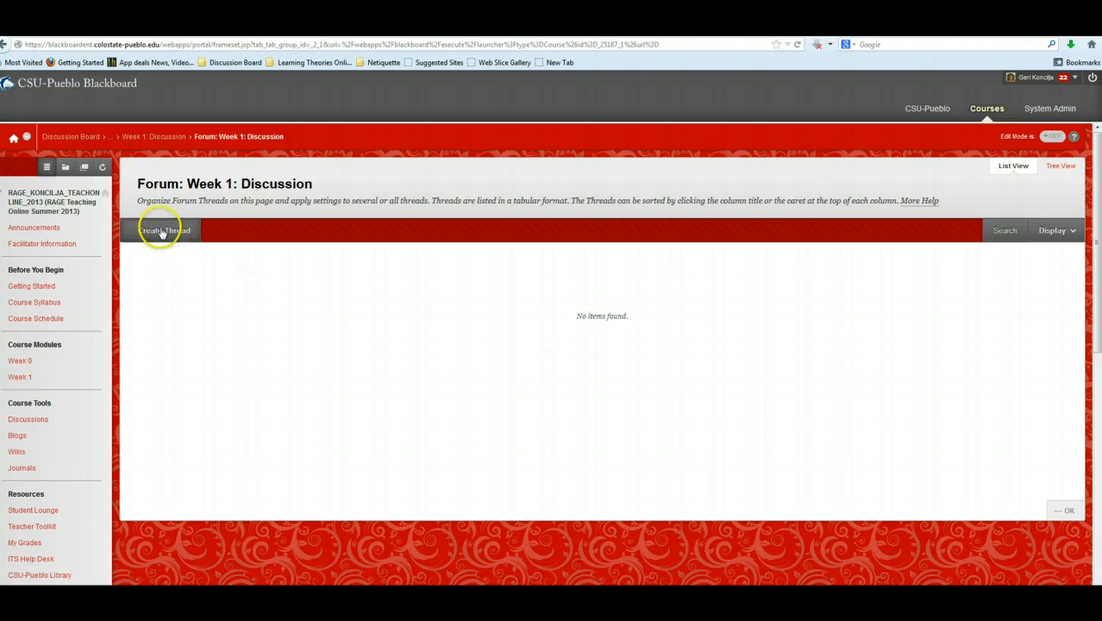
{"action": "left_click", "coordinate": [160, 231]}
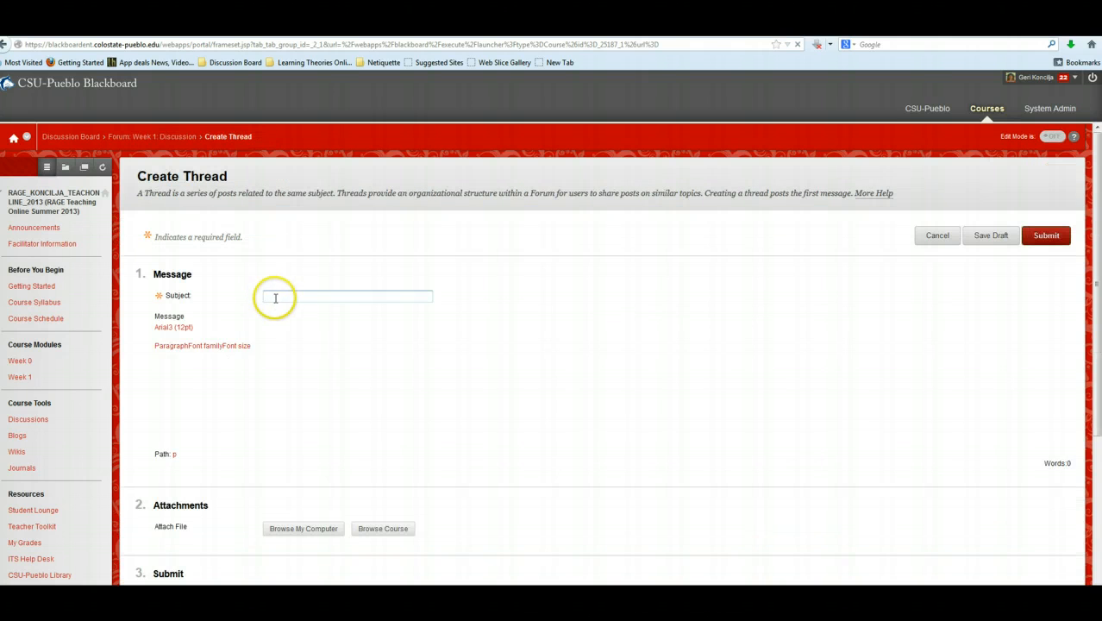
{"action": "left_click", "coordinate": [204, 393]}
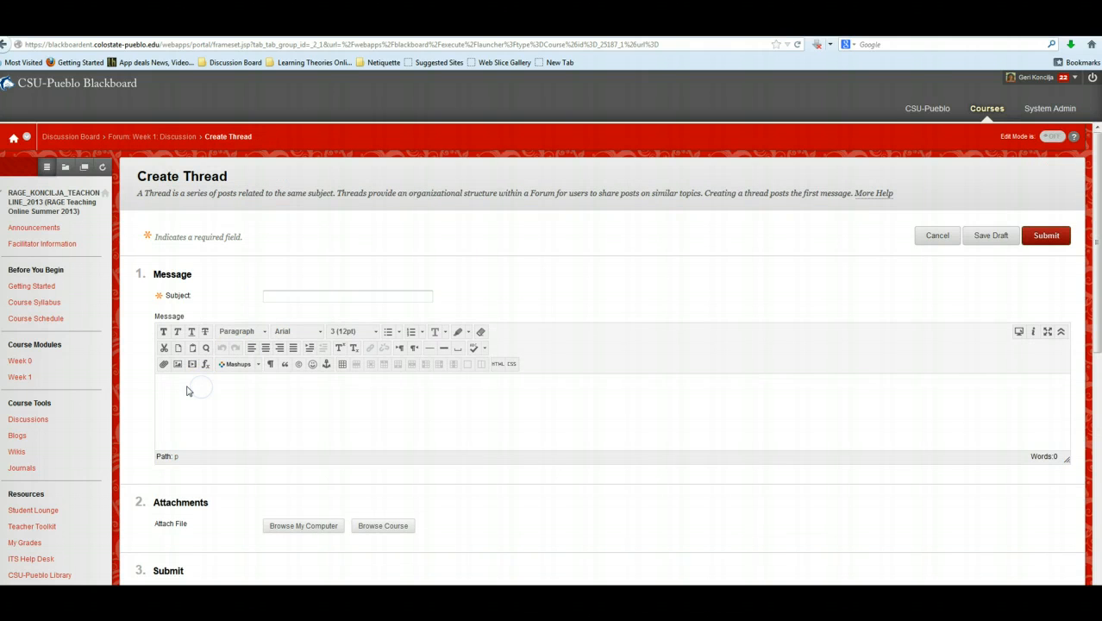
{"action": "right_click", "coordinate": [185, 387]}
{"action": "left_click", "coordinate": [172, 385]}
{"action": "left_click", "coordinate": [289, 389]}
{"action": "key", "text": "ctrl+v"}
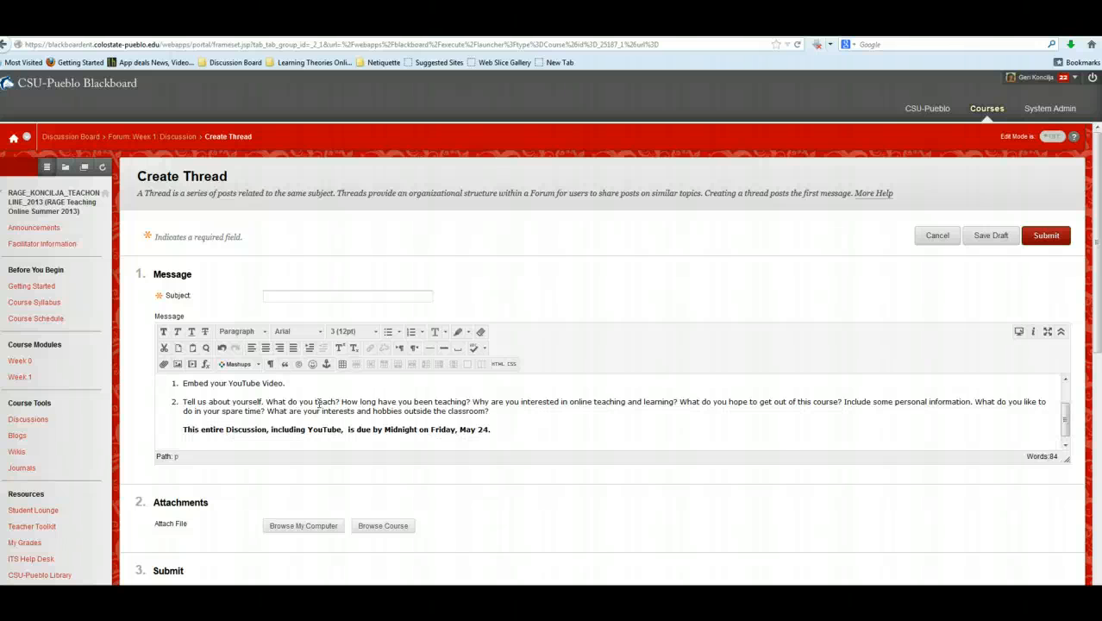
Step: Review the pasted instructions in the message for the places where each prompt can be answered
{"action": "scroll", "coordinate": [319, 403], "scroll_direction": "up", "scroll_amount": 1}
{"action": "scroll", "coordinate": [315, 391], "scroll_direction": "down", "scroll_amount": 1}
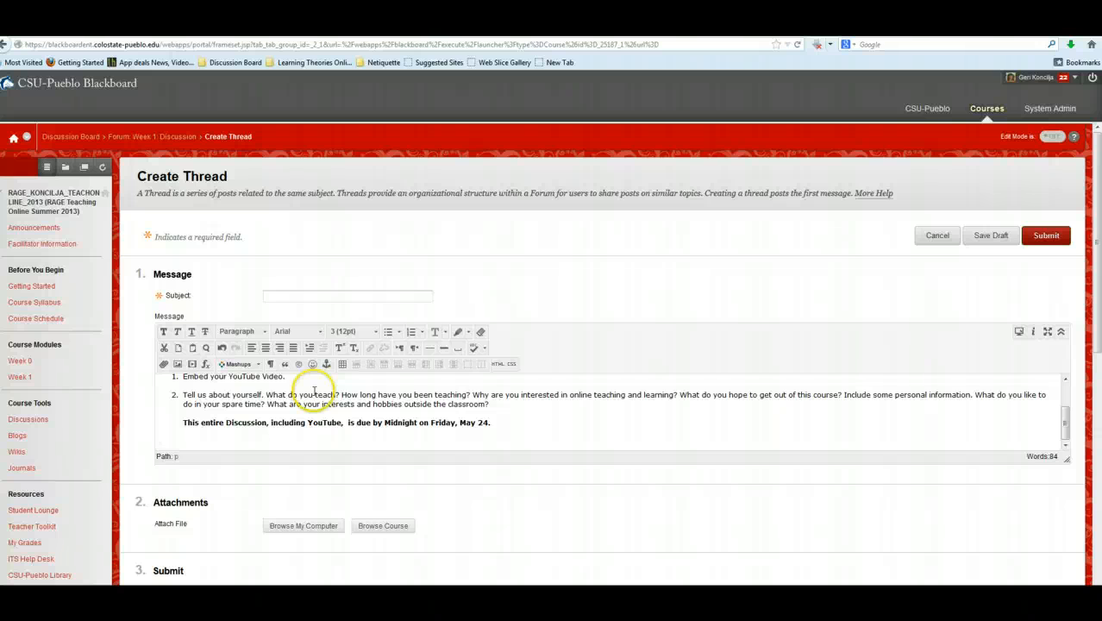
{"action": "left_click", "coordinate": [311, 376]}
{"action": "scroll", "coordinate": [306, 380], "scroll_direction": "up", "scroll_amount": 1}
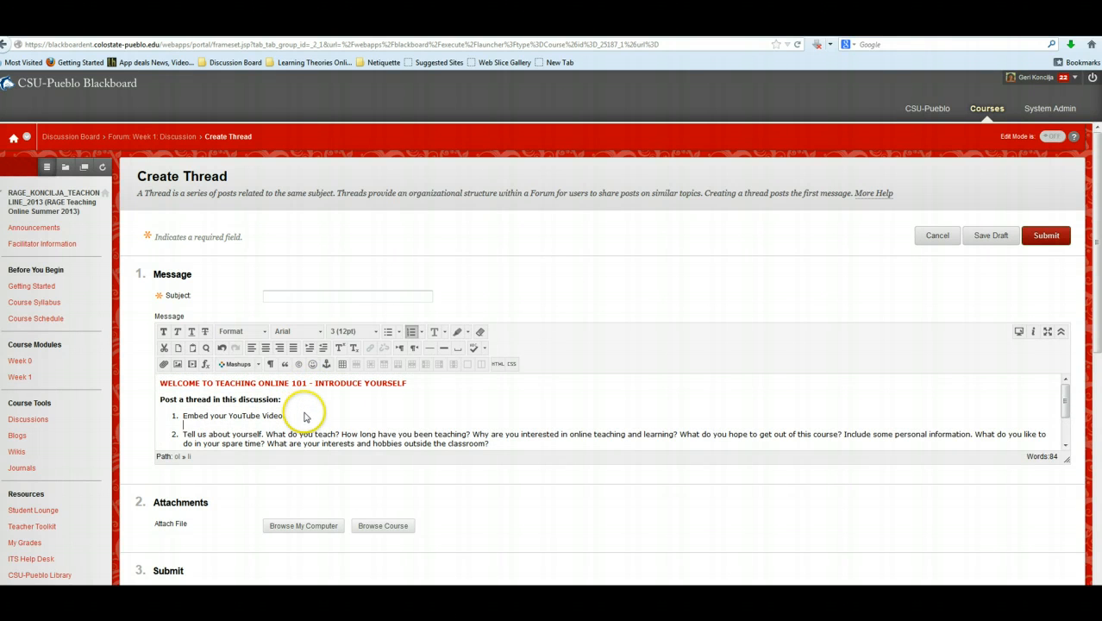
{"action": "left_click", "coordinate": [287, 414]}
{"action": "type", "text": "."}
{"action": "scroll", "coordinate": [287, 415], "scroll_direction": "down", "scroll_amount": 1}
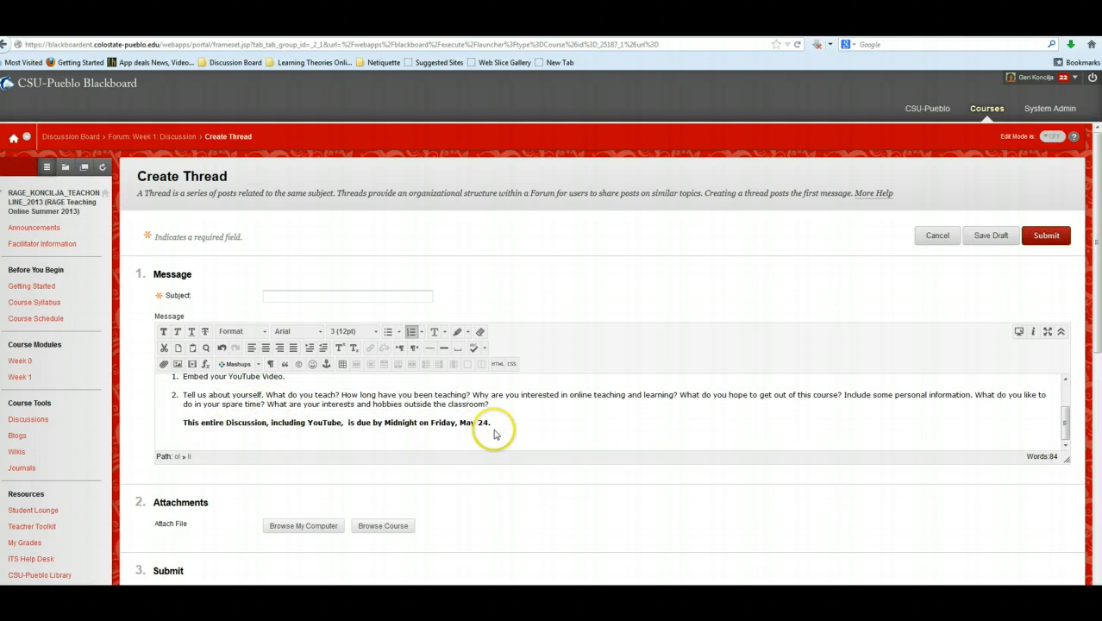
{"action": "left_click", "coordinate": [495, 416]}
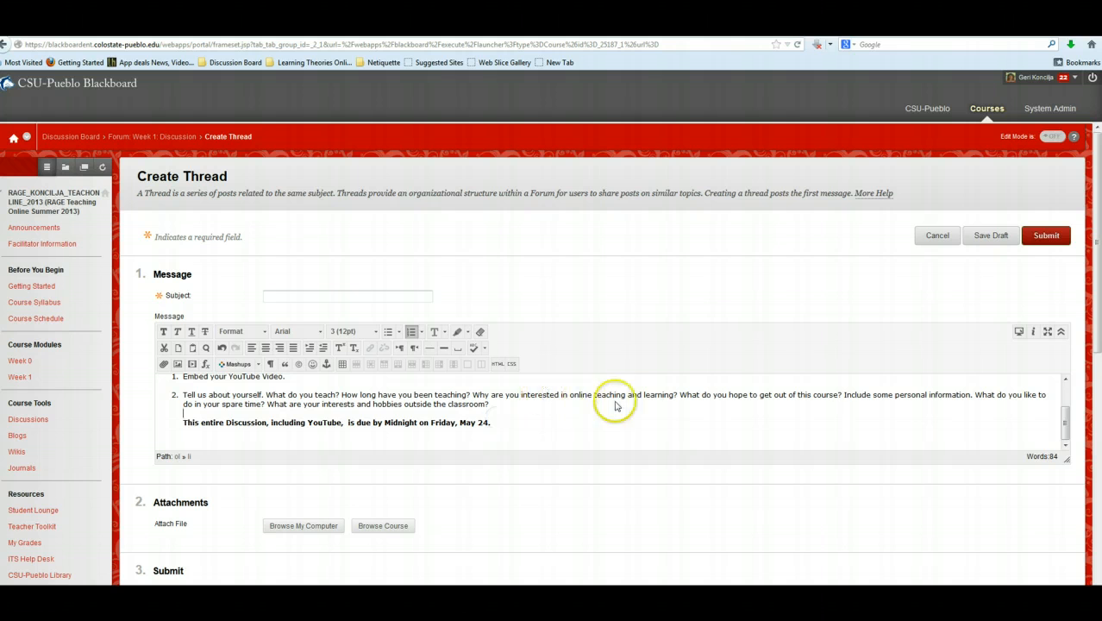
{"action": "scroll", "coordinate": [768, 405], "scroll_direction": "up", "scroll_amount": 2}
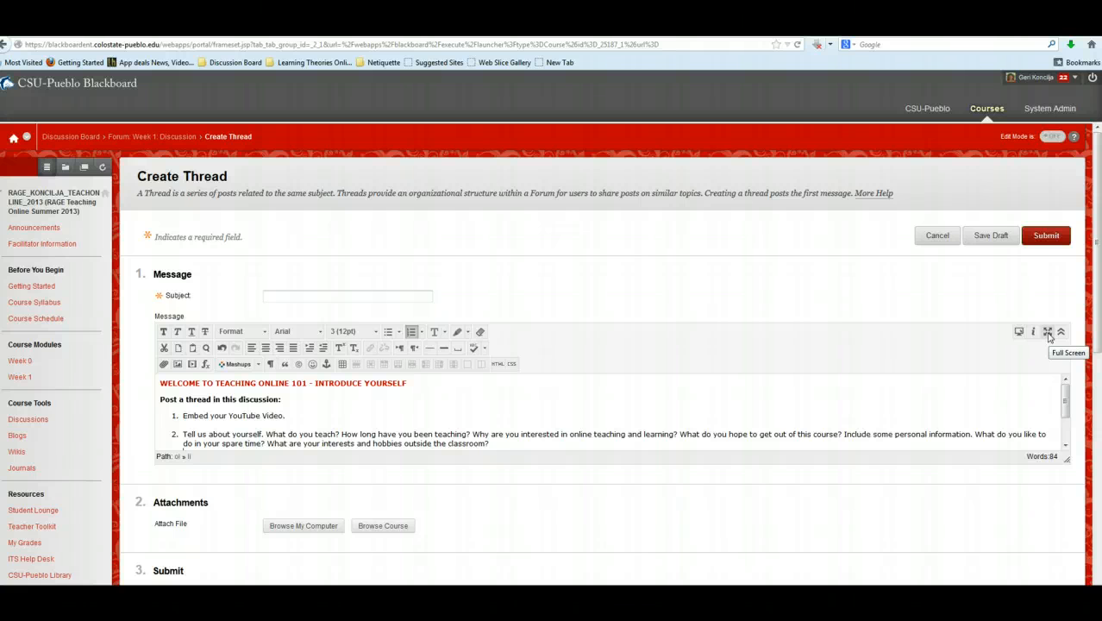
Step: Expand the message editor to full screen and start an unnumbered paragraph below the due-date sentence
{"action": "left_click", "coordinate": [1048, 334]}
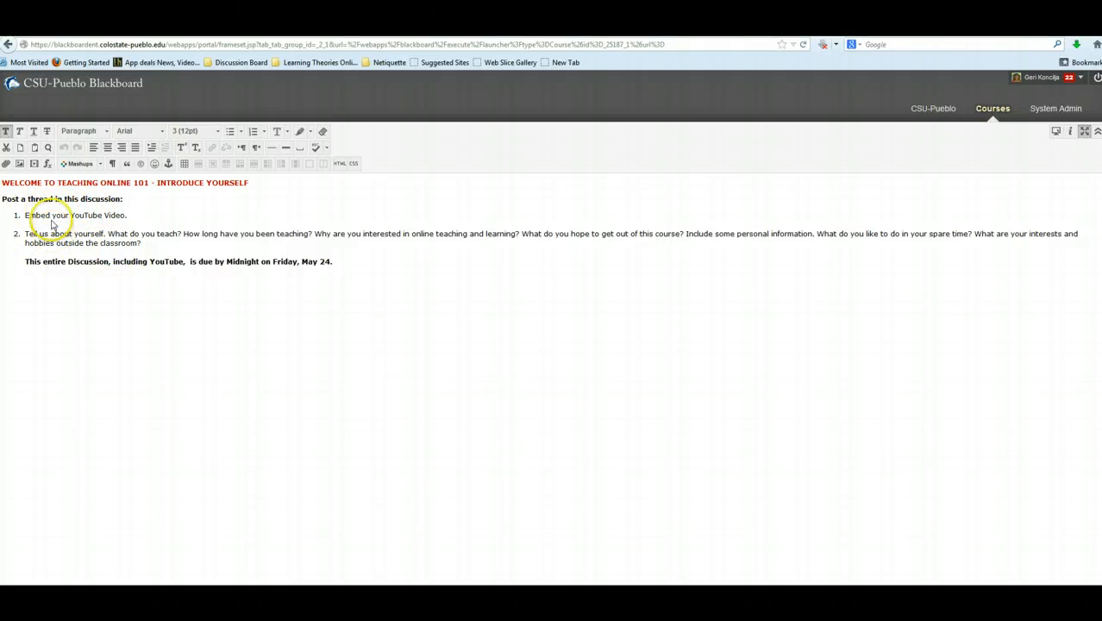
{"action": "left_click", "coordinate": [147, 244]}
{"action": "left_click", "coordinate": [337, 262]}
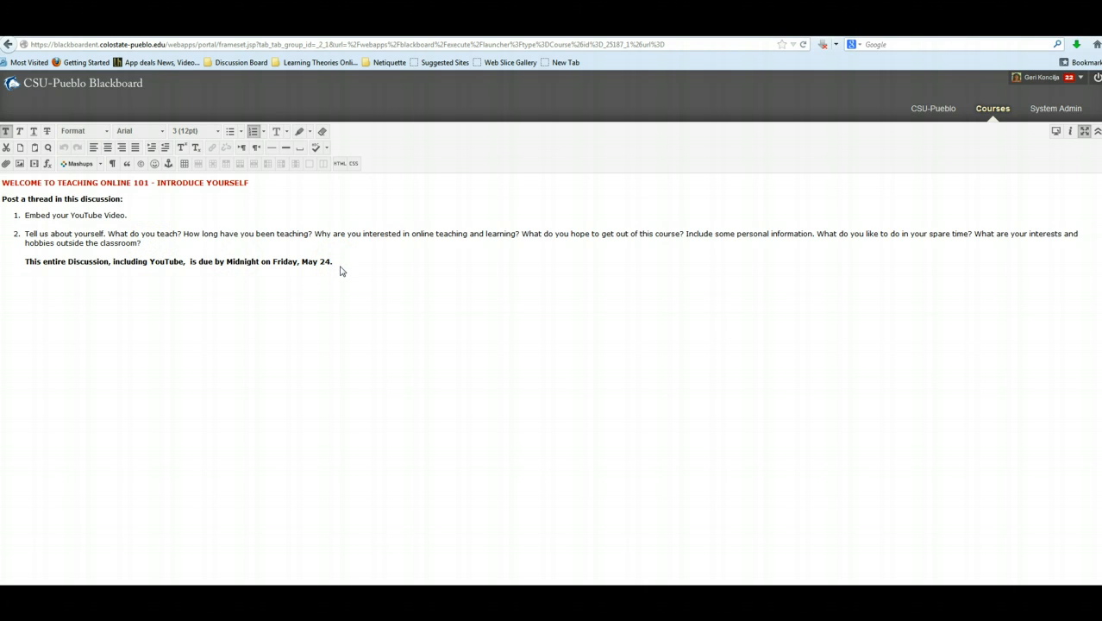
{"action": "key", "text": "Return"}
{"action": "key", "text": "Return"}
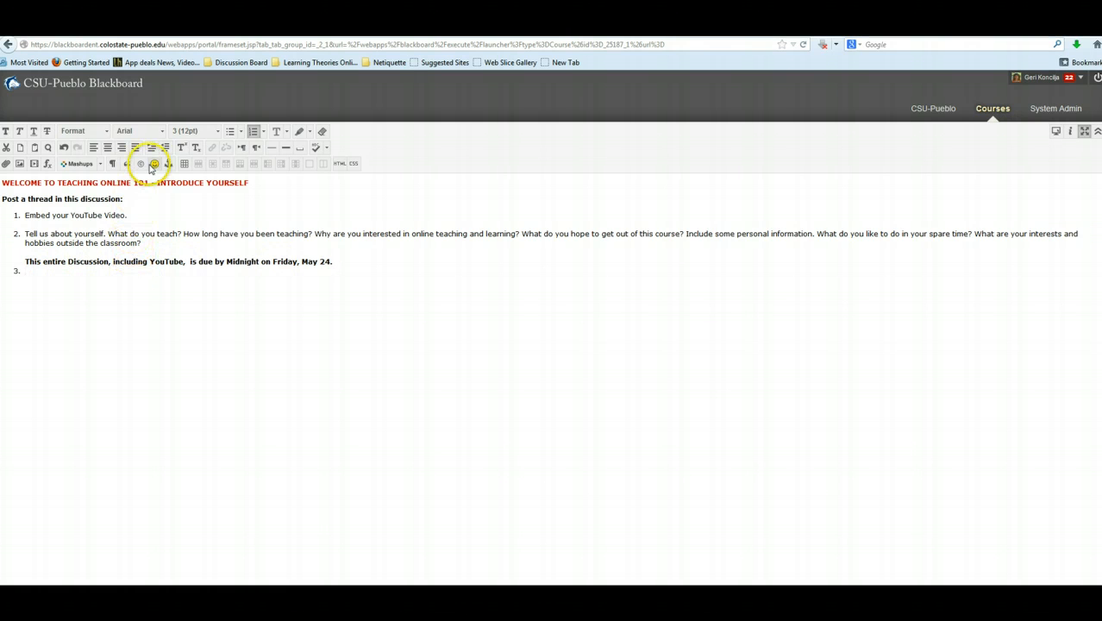
{"action": "left_click", "coordinate": [254, 132]}
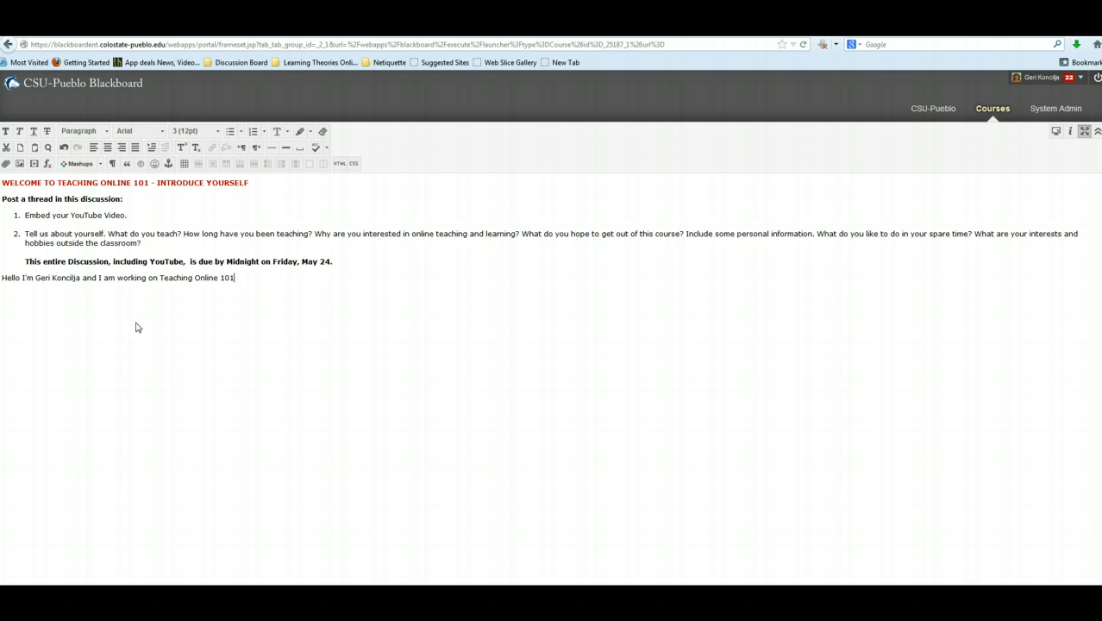
Step: Write a greeting giving the author's full name and "I am working on Teaching Online 101.", followed by blank lines
{"action": "left_click", "coordinate": [177, 333]}
{"action": "key", "text": "Return"}
{"action": "key", "text": "Return"}
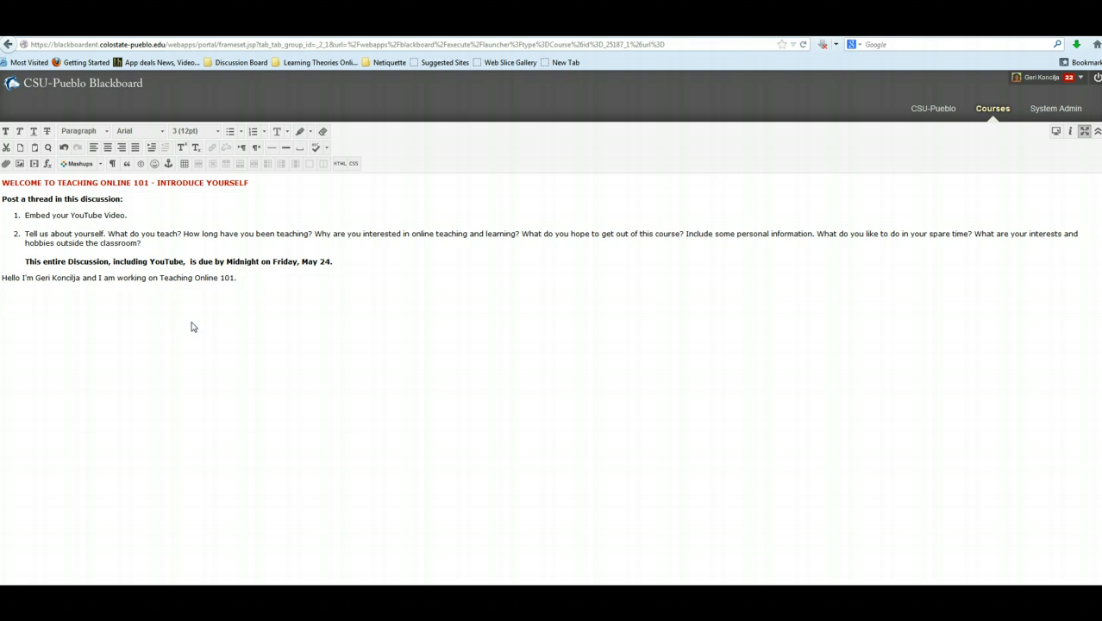
{"action": "left_click", "coordinate": [101, 165]}
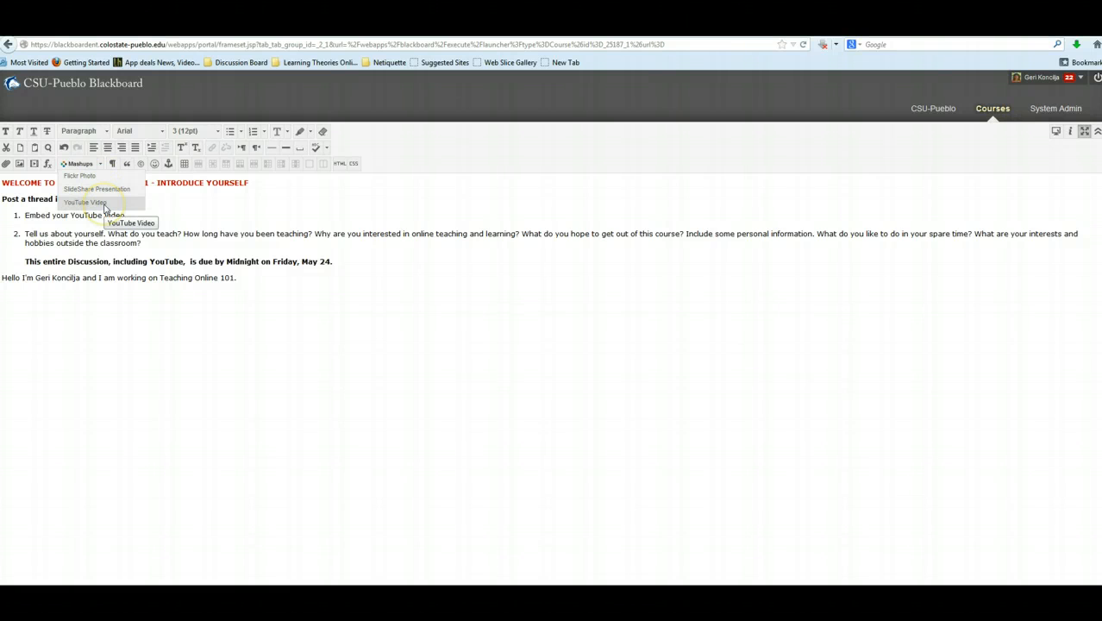
{"action": "left_click", "coordinate": [104, 203]}
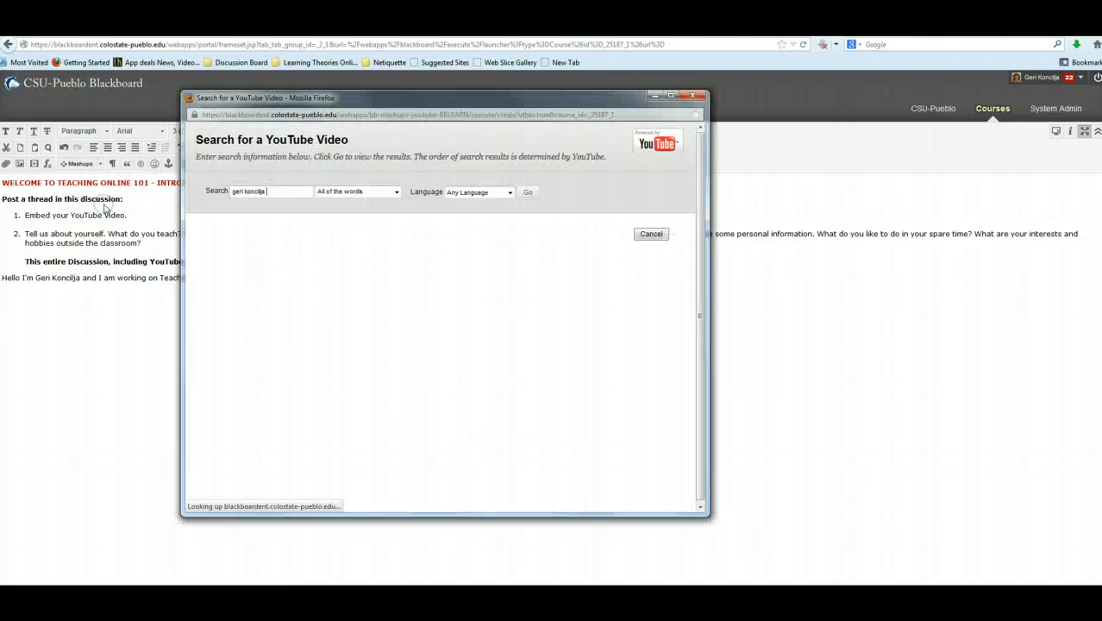
{"action": "left_click", "coordinate": [254, 191]}
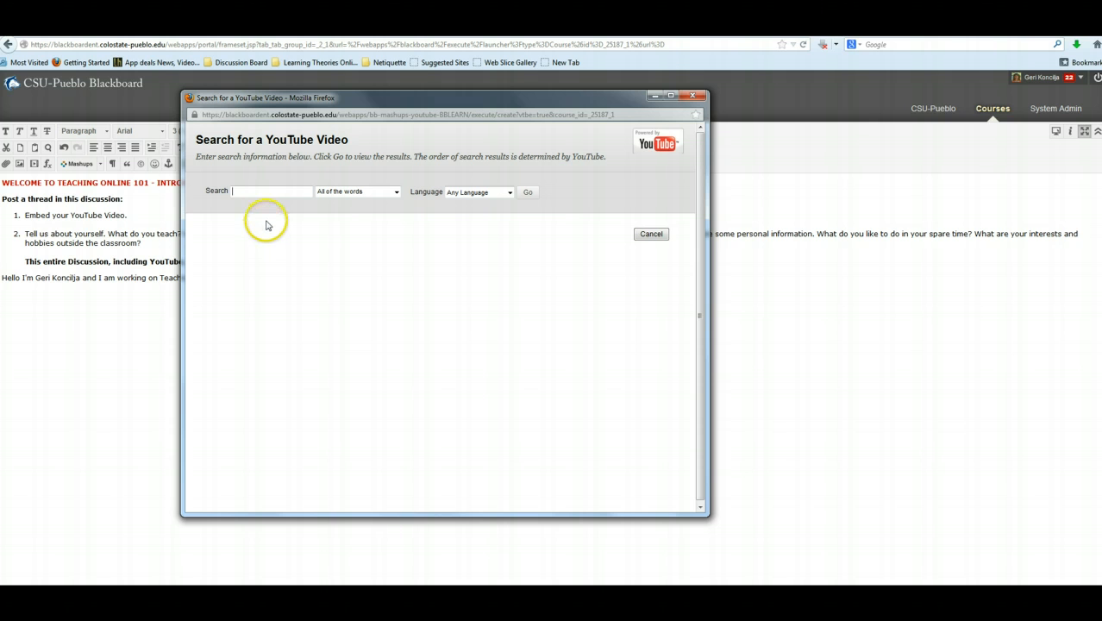
{"action": "left_click", "coordinate": [239, 191]}
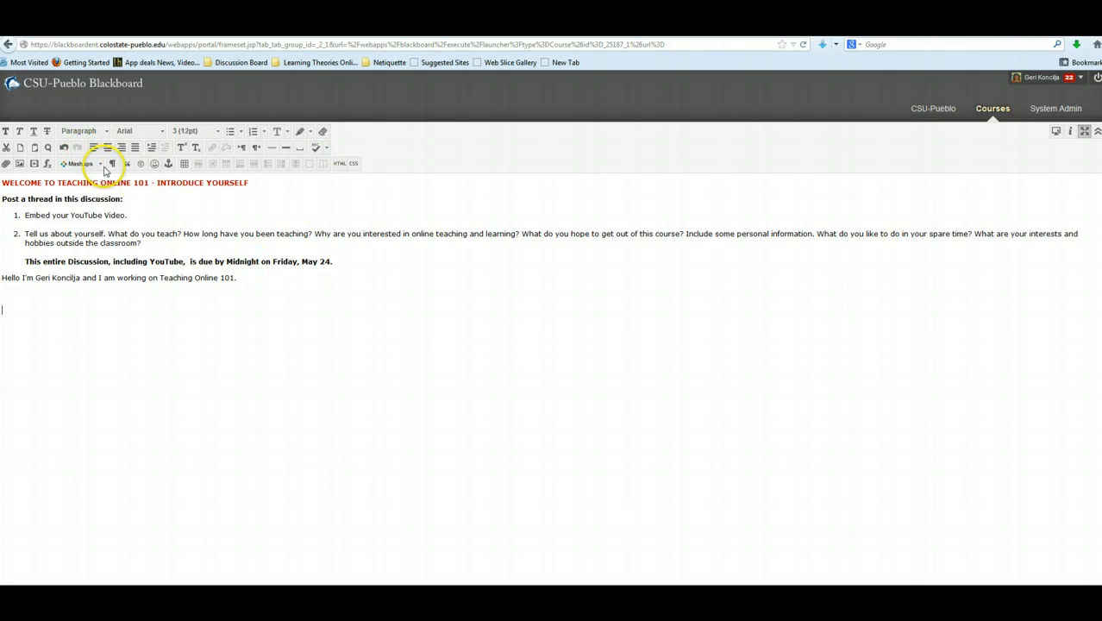
Step: Run a YouTube Video mashup search for the author's name plus "teaching online video", matching at least one of the words
{"action": "left_click", "coordinate": [102, 164]}
{"action": "left_click", "coordinate": [106, 202]}
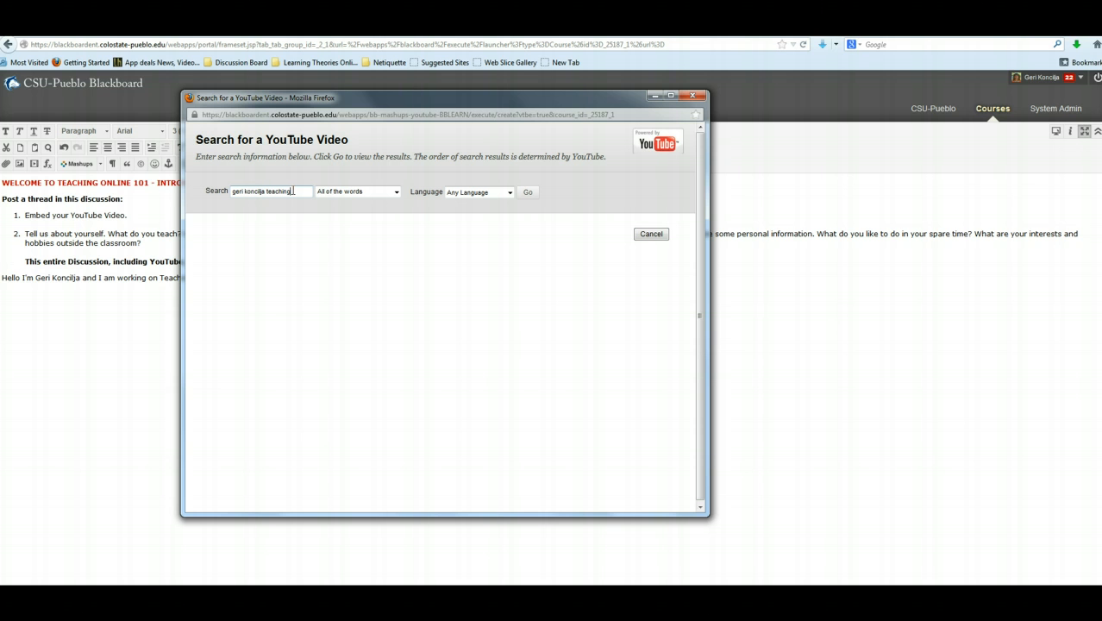
{"action": "type", "text": "geri koncilja teaching online video"}
{"action": "left_click", "coordinate": [396, 192]}
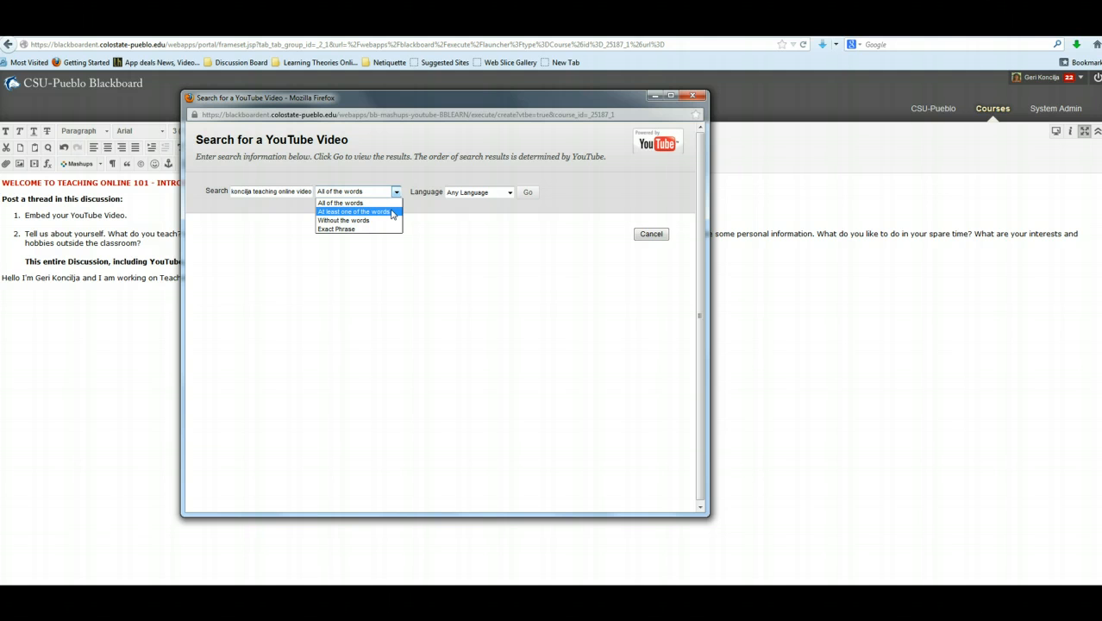
{"action": "left_click", "coordinate": [392, 212]}
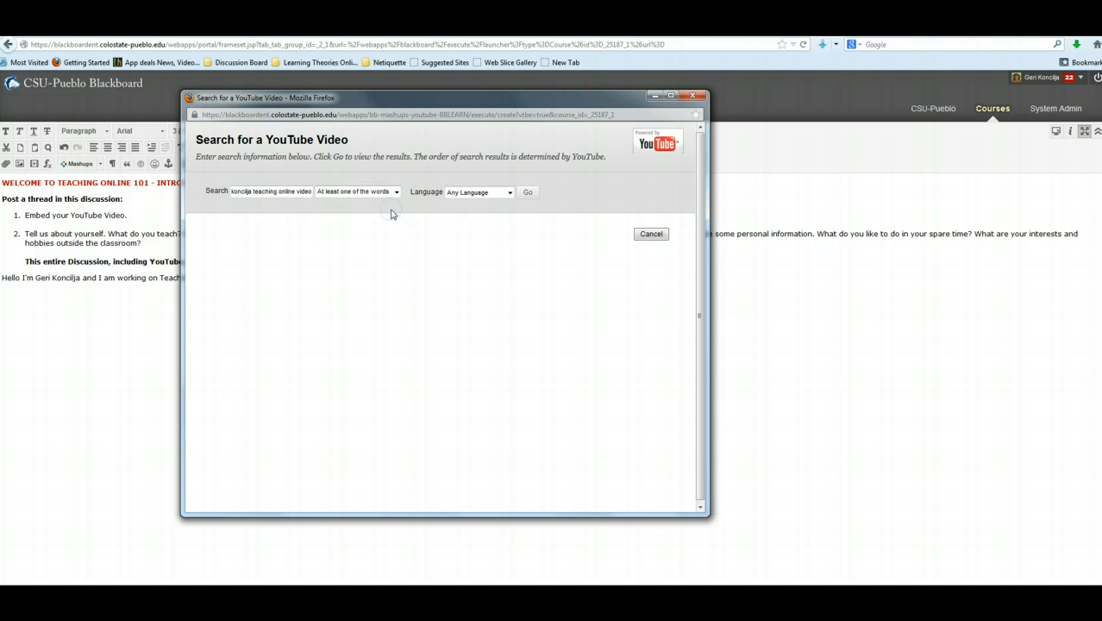
{"action": "left_click", "coordinate": [528, 192]}
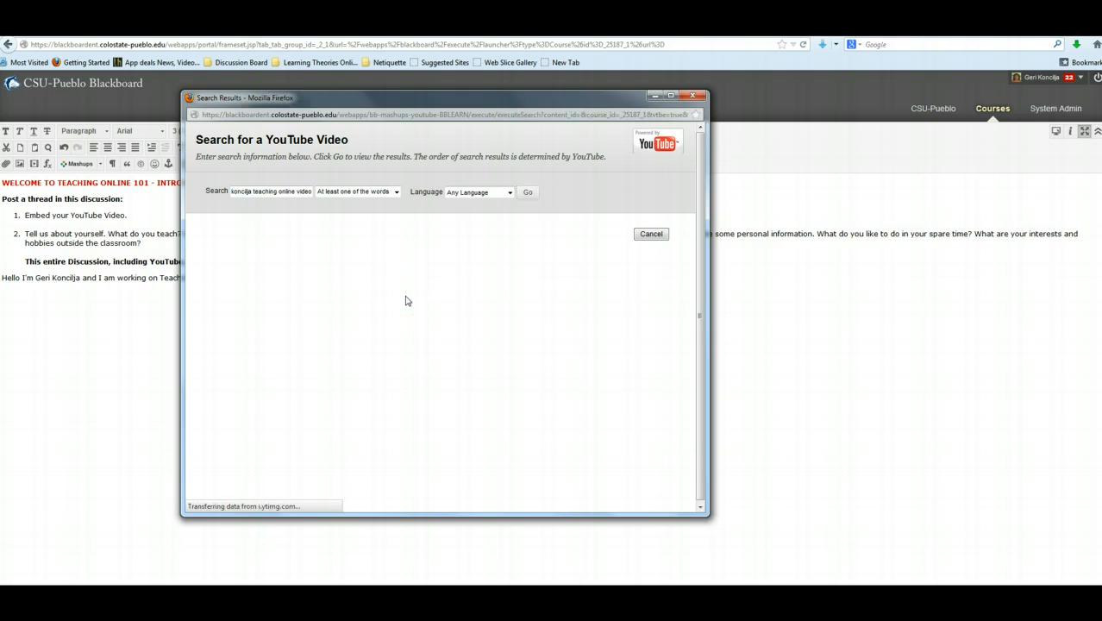
Step: Select the "Teaching Online Video" search result and set its mashup view to Embed Video
{"action": "scroll", "coordinate": [483, 284], "scroll_direction": "down", "scroll_amount": 2}
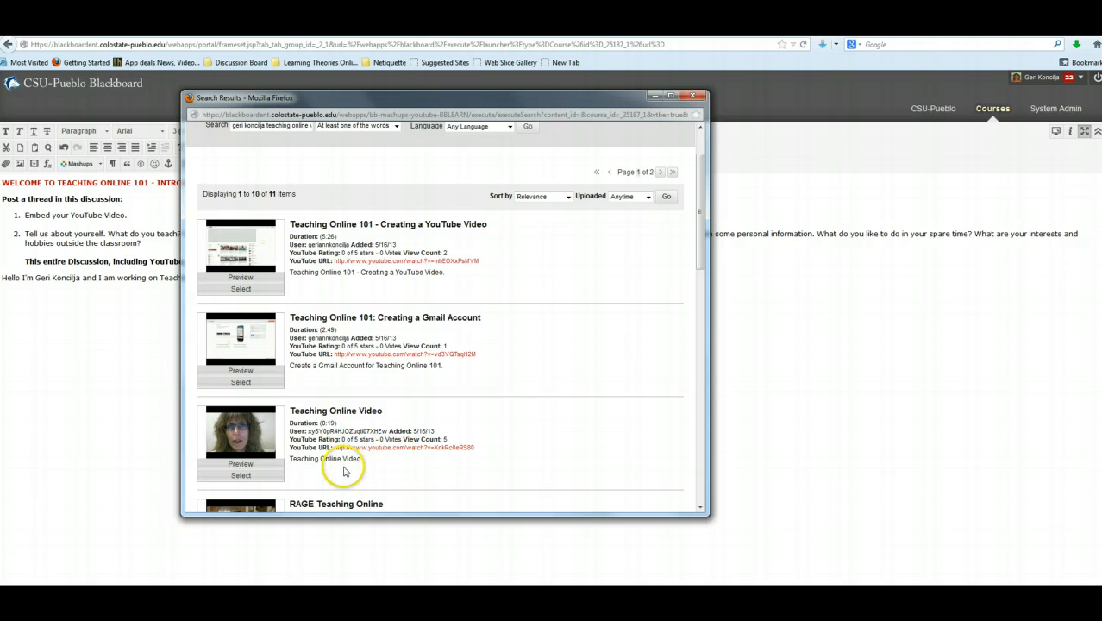
{"action": "left_click", "coordinate": [240, 475]}
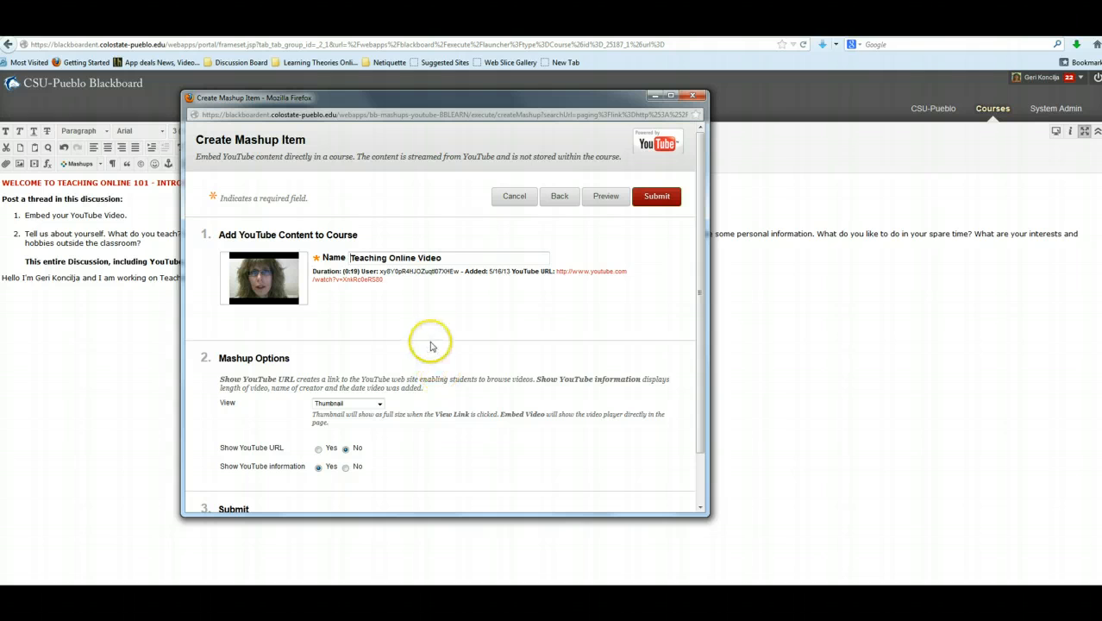
{"action": "left_click", "coordinate": [380, 407]}
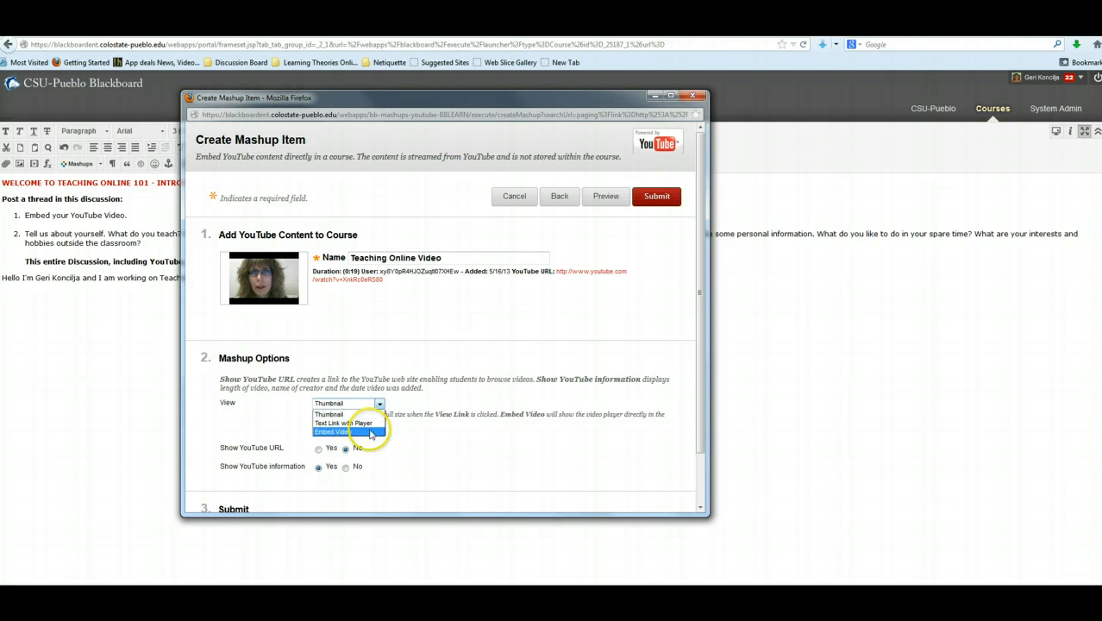
{"action": "left_click", "coordinate": [369, 429]}
{"action": "scroll", "coordinate": [389, 444], "scroll_direction": "down", "scroll_amount": 1}
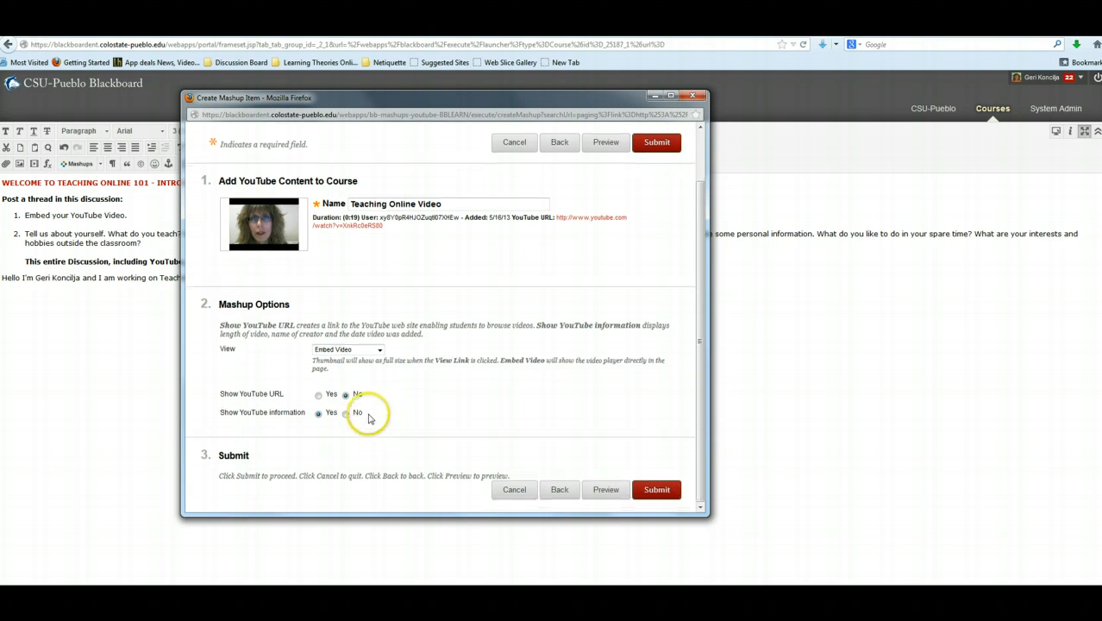
Step: Set the video mashup to show the YouTube URL but not the YouTube information, and submit it into the message
{"action": "left_click", "coordinate": [318, 394]}
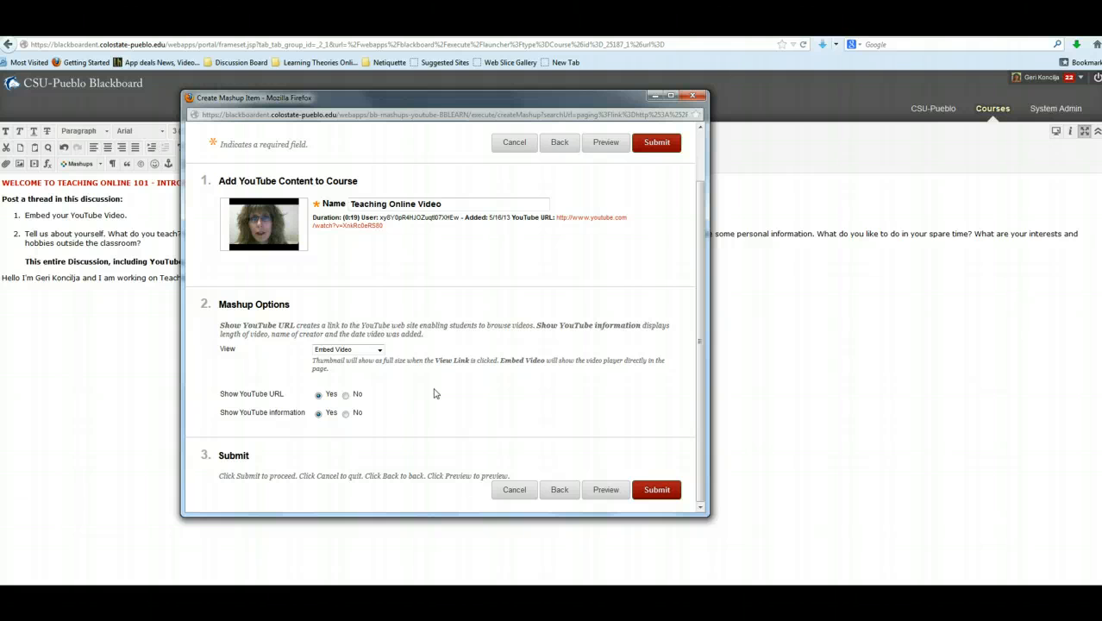
{"action": "left_click", "coordinate": [346, 414]}
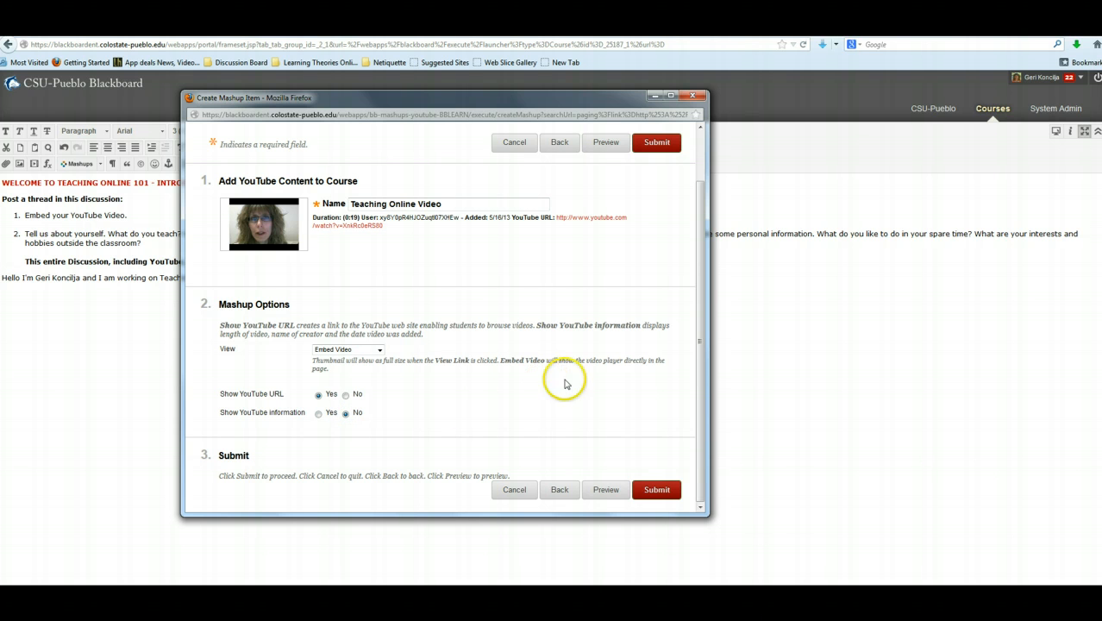
{"action": "left_click", "coordinate": [657, 490]}
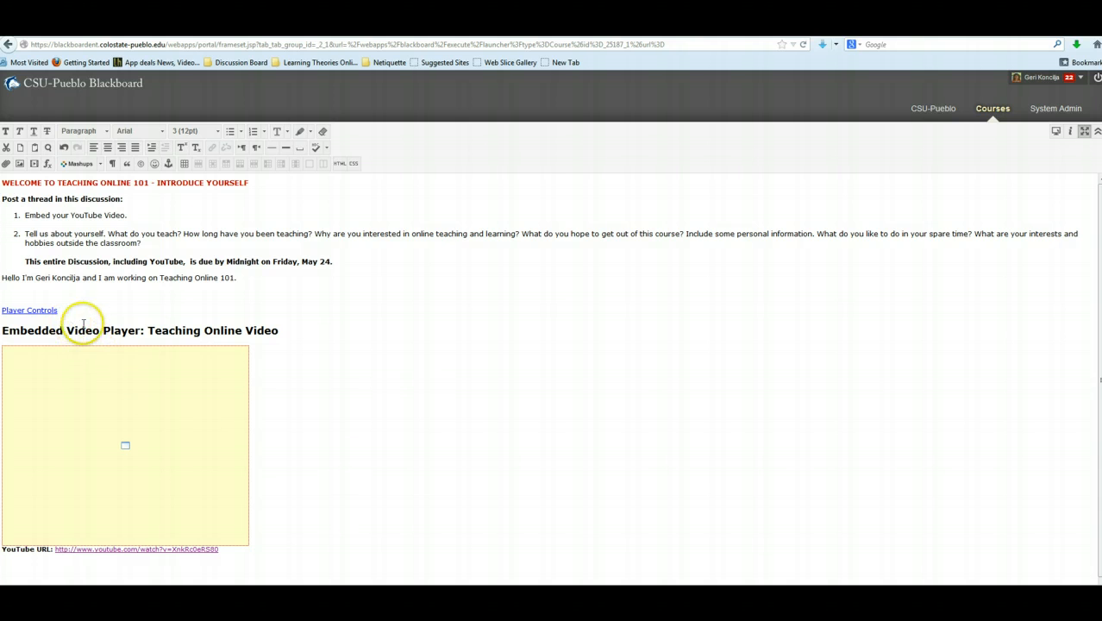
Step: Delete the "Player Controls" link and the "Embedded Video Player: Teaching Online Video" heading above the embedded video
{"action": "left_click", "coordinate": [306, 340]}
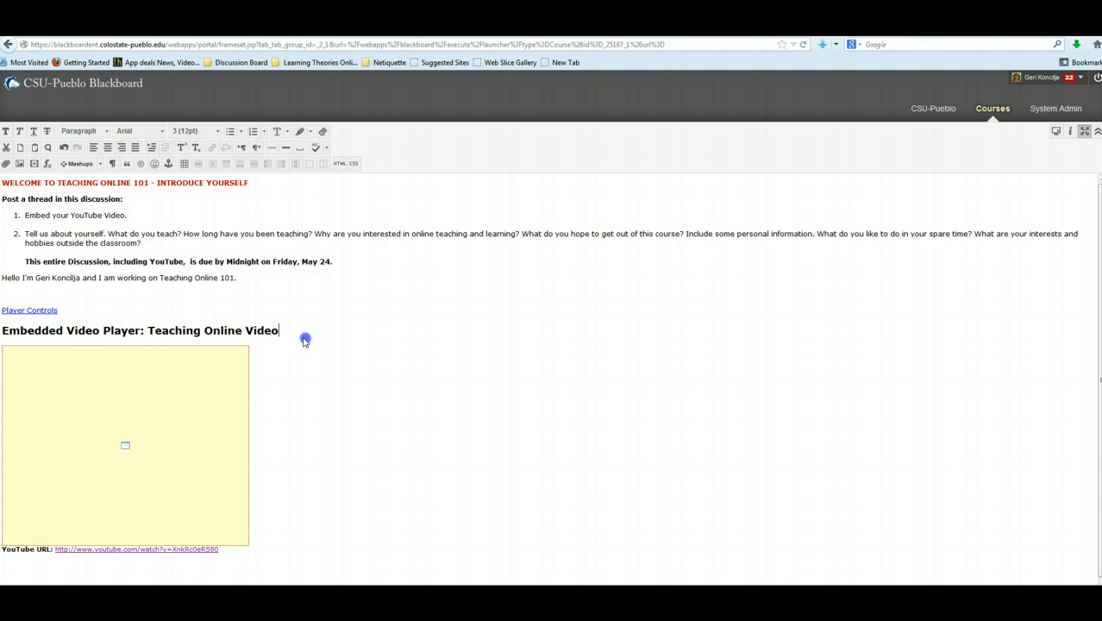
{"action": "left_click_drag", "start_coordinate": [305, 340], "coordinate": [1, 310]}
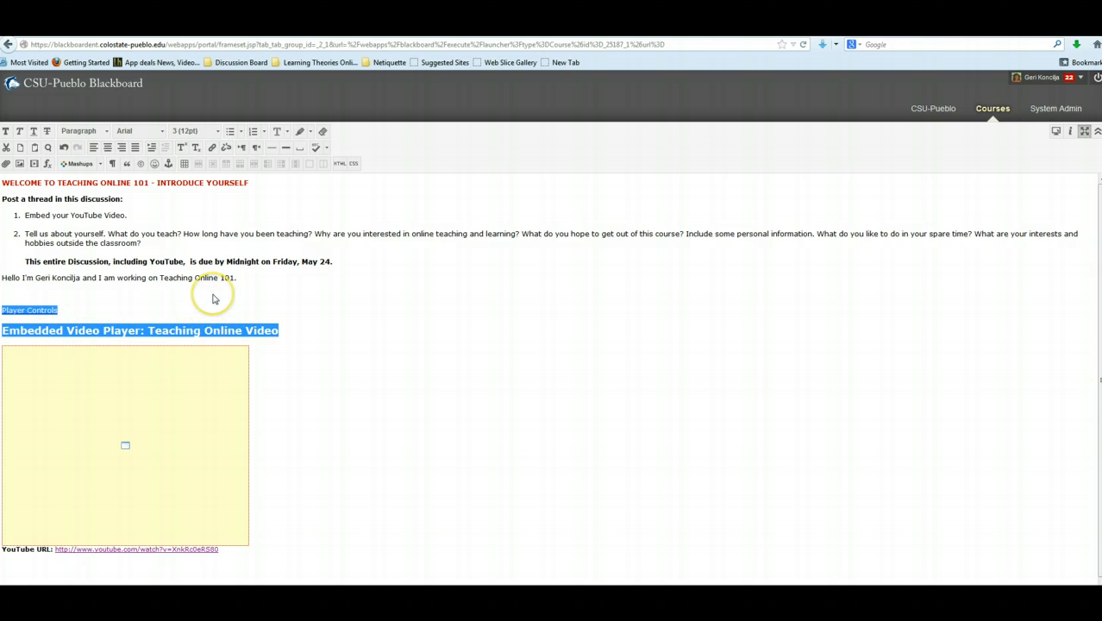
{"action": "key", "text": "Delete"}
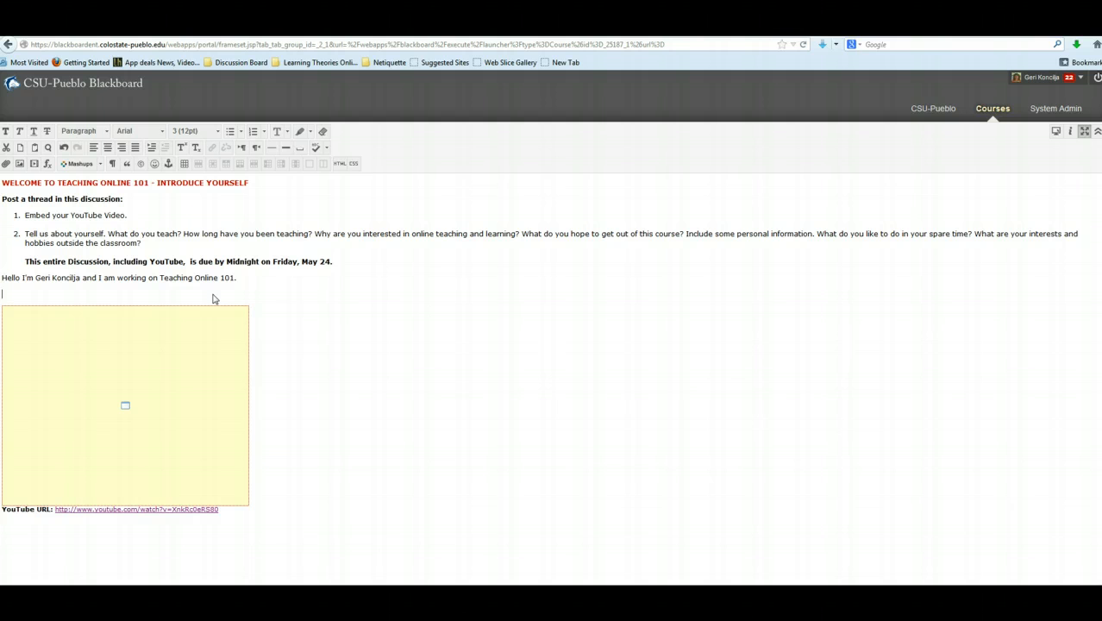
{"action": "left_click", "coordinate": [313, 302]}
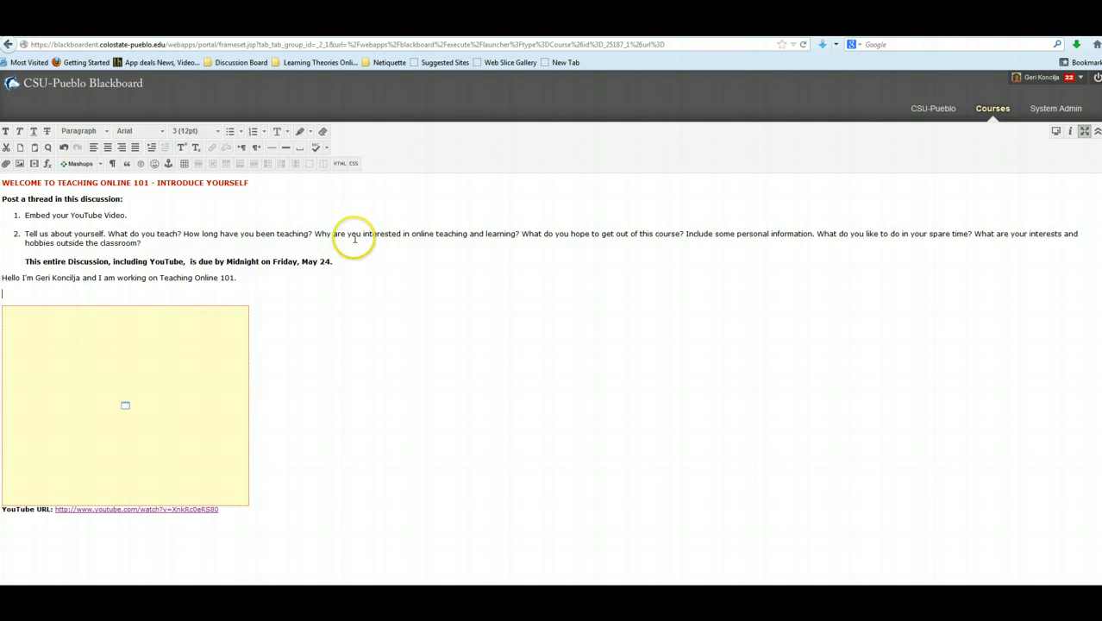
Step: Delete the assignment instructions above the greeting, from the "WELCOME TO TEACHING ONLINE 101" title through the due-date sentence
{"action": "left_click", "coordinate": [338, 261]}
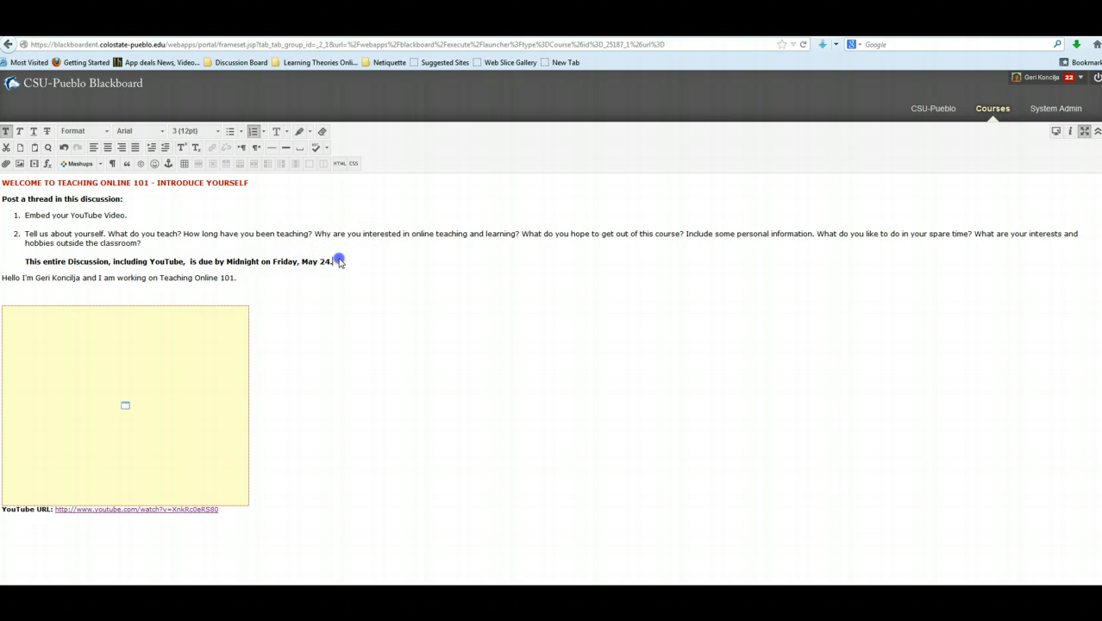
{"action": "left_click_drag", "start_coordinate": [339, 261], "coordinate": [4, 183]}
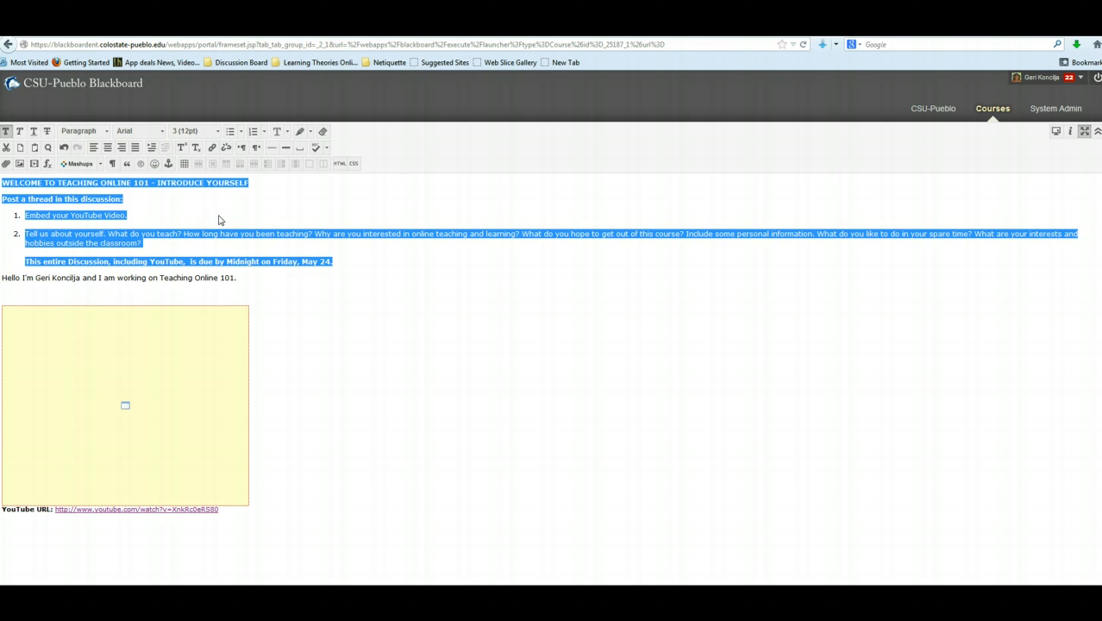
{"action": "key", "text": "Delete"}
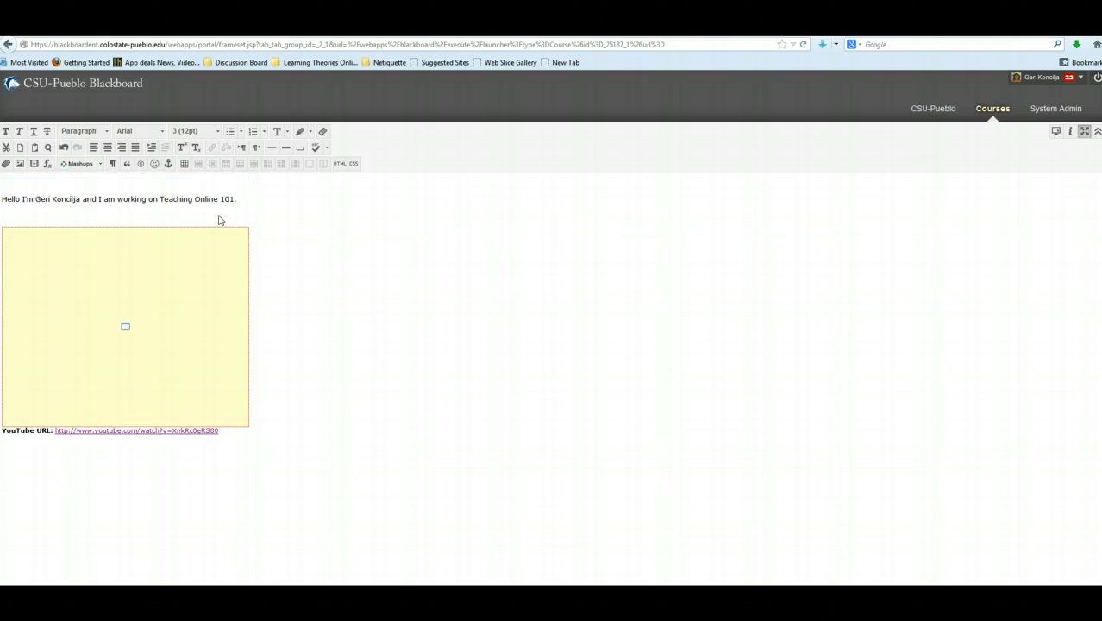
{"action": "left_click", "coordinate": [367, 249]}
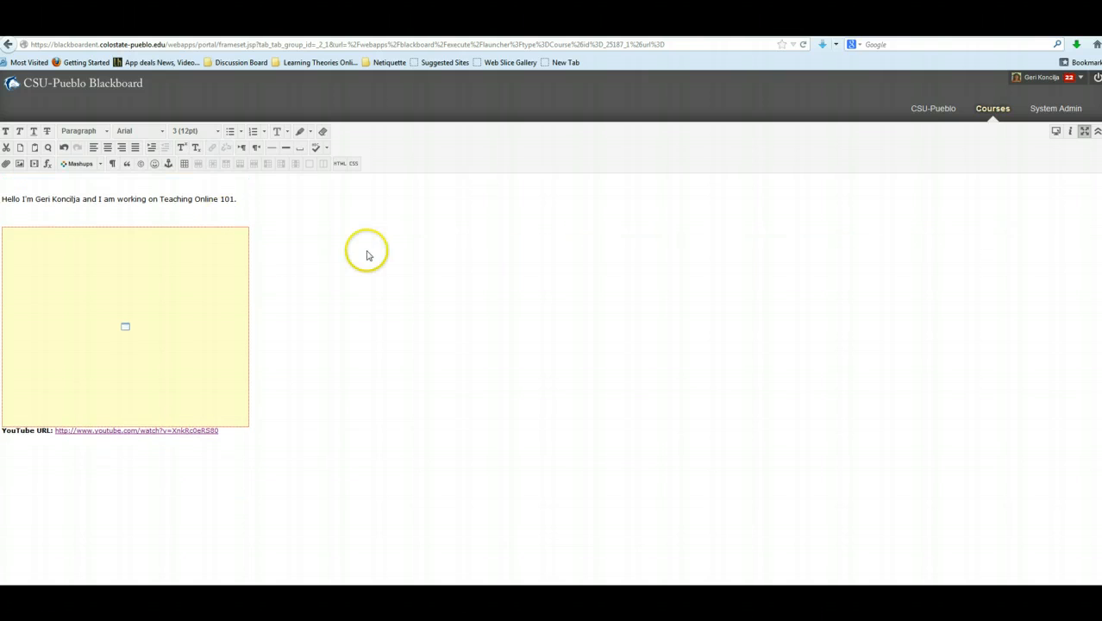
{"action": "left_click", "coordinate": [562, 267]}
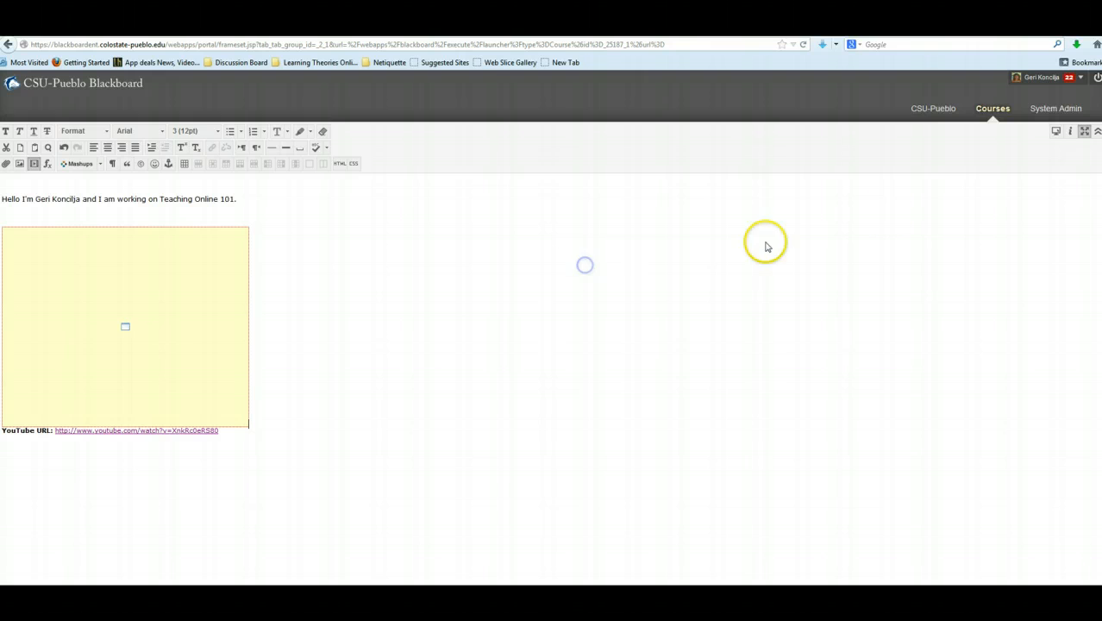
Step: Leave the full-screen editor and submit the thread with the subject "Week 1 Discussion:" followed by the author's full name
{"action": "left_click", "coordinate": [1084, 133]}
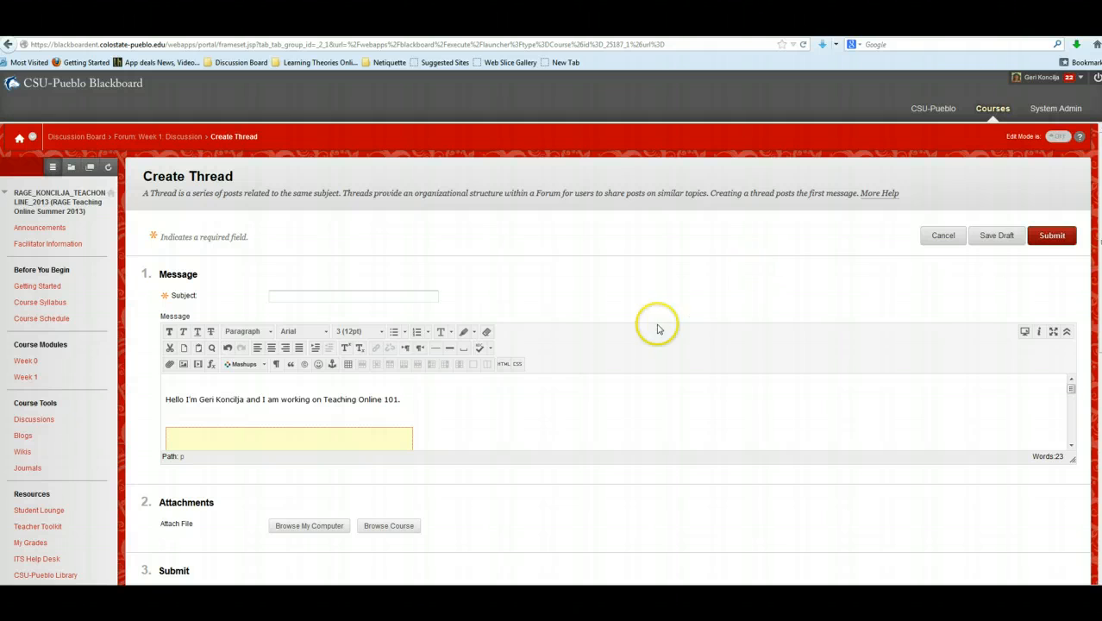
{"action": "scroll", "coordinate": [447, 396], "scroll_direction": "down", "scroll_amount": 2}
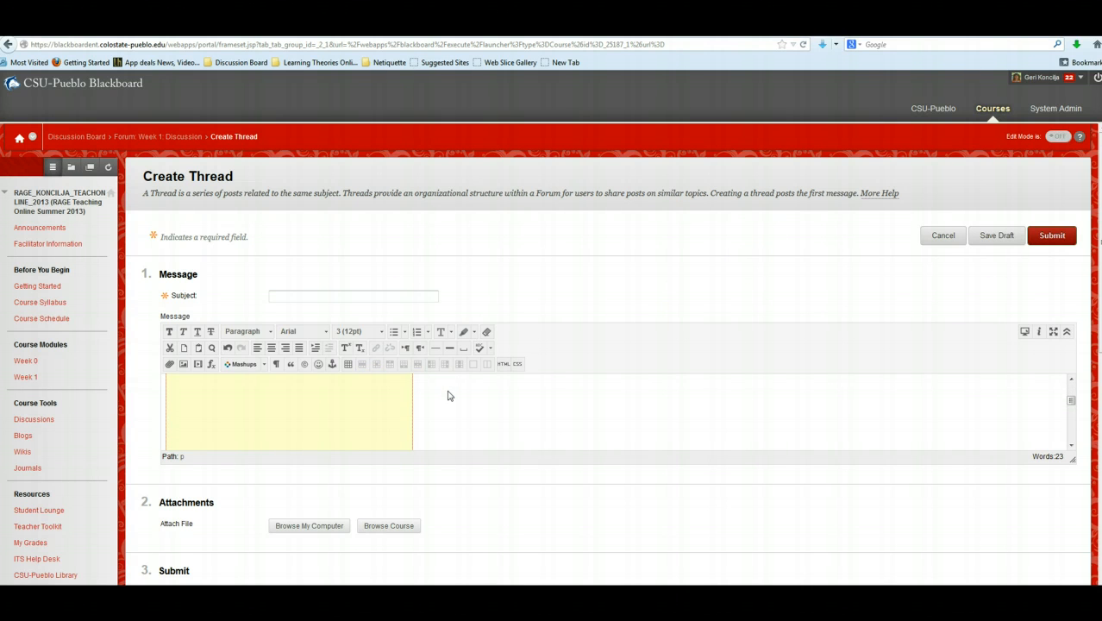
{"action": "scroll", "coordinate": [448, 396], "scroll_direction": "up", "scroll_amount": 2}
{"action": "left_click", "coordinate": [321, 295]}
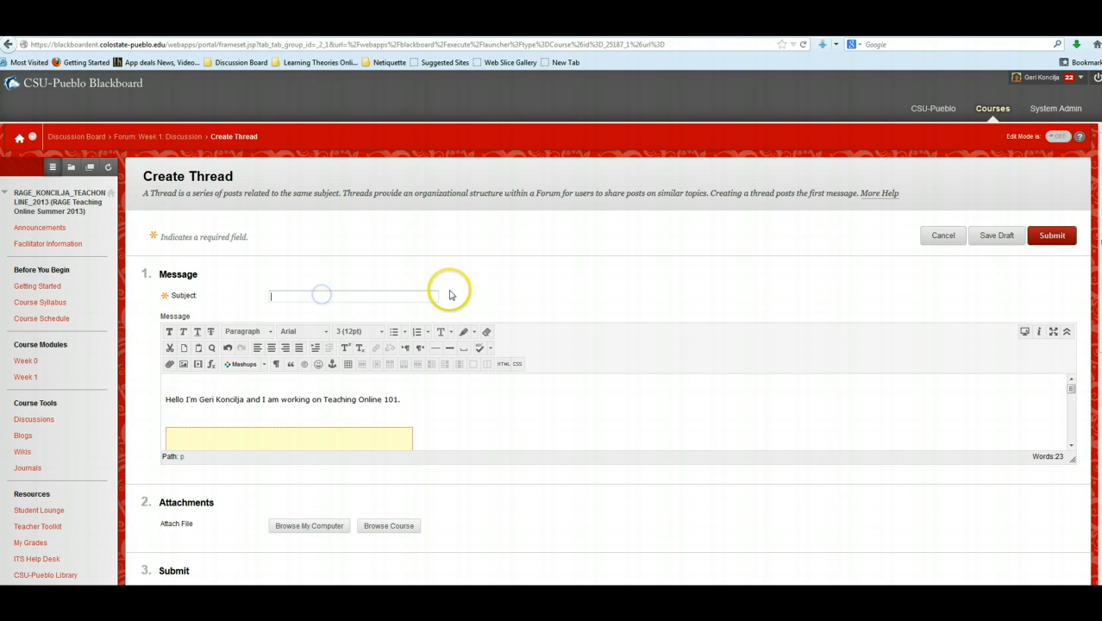
{"action": "type", "text": "Week 1"}
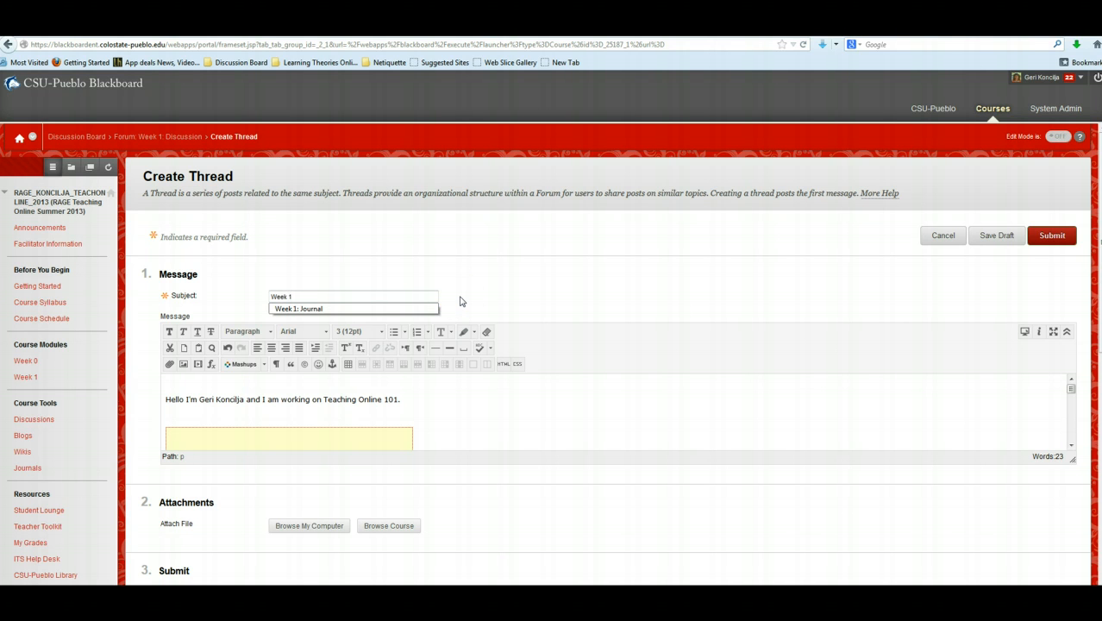
{"action": "type", "text": " Discussion: Geri Koncilja"}
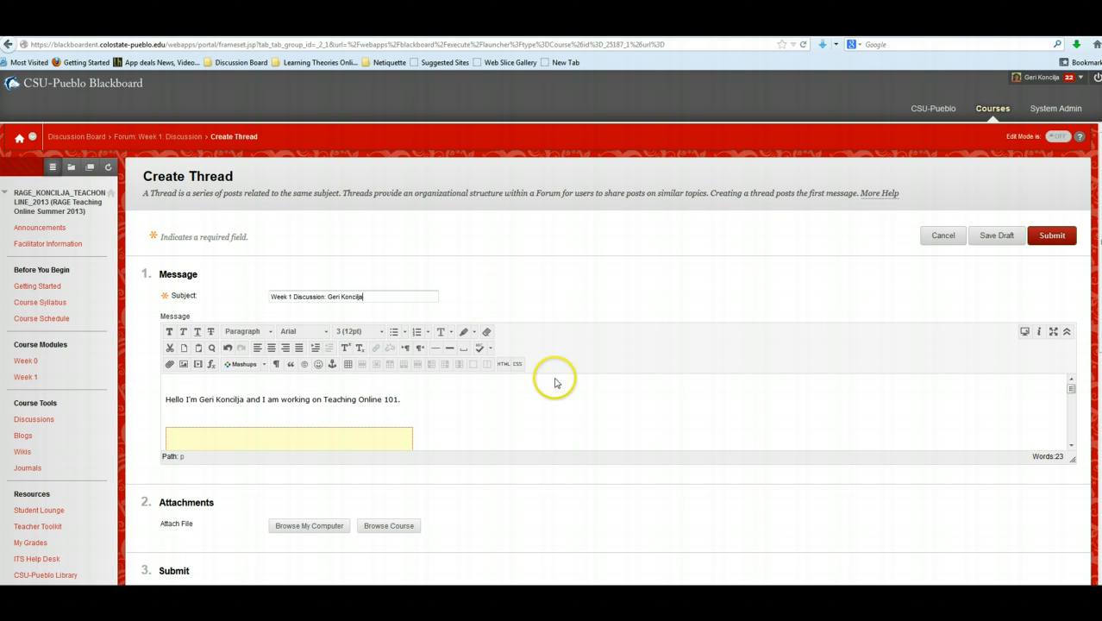
{"action": "left_click", "coordinate": [1051, 238]}
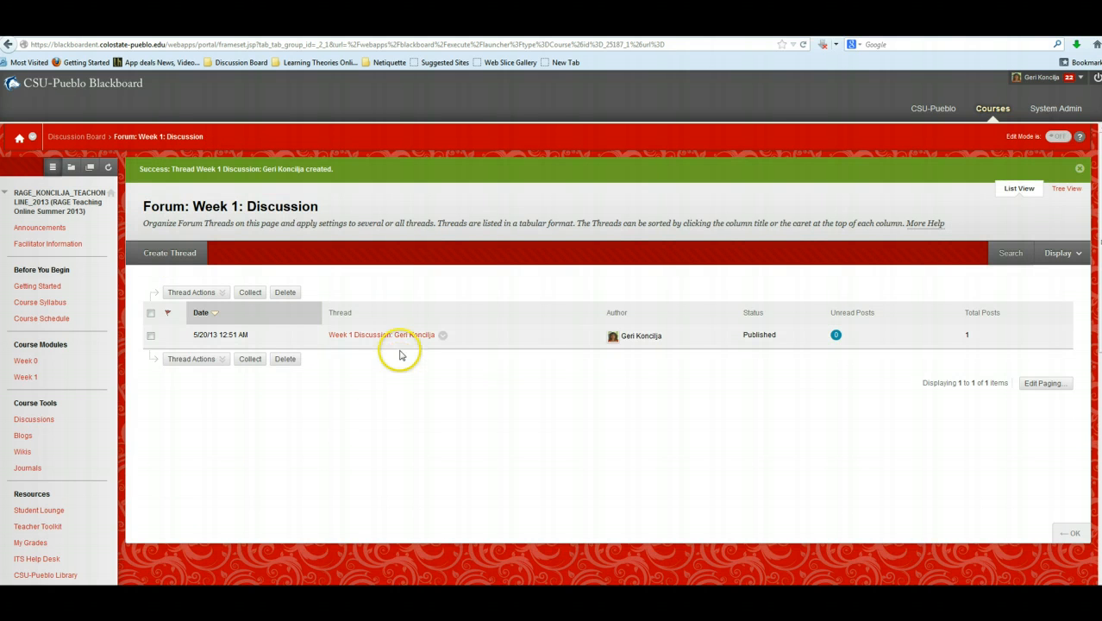
Step: Open the new Week 1 Discussion thread and examine the posted greeting and embedded video
{"action": "left_click", "coordinate": [390, 336]}
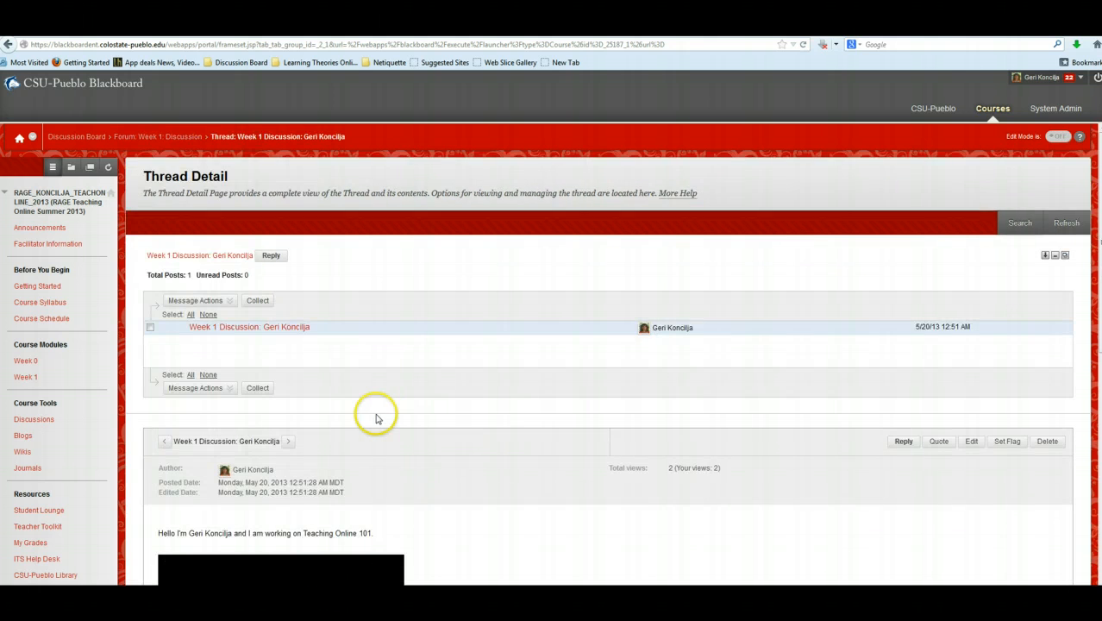
{"action": "scroll", "coordinate": [433, 419], "scroll_direction": "down", "scroll_amount": 4}
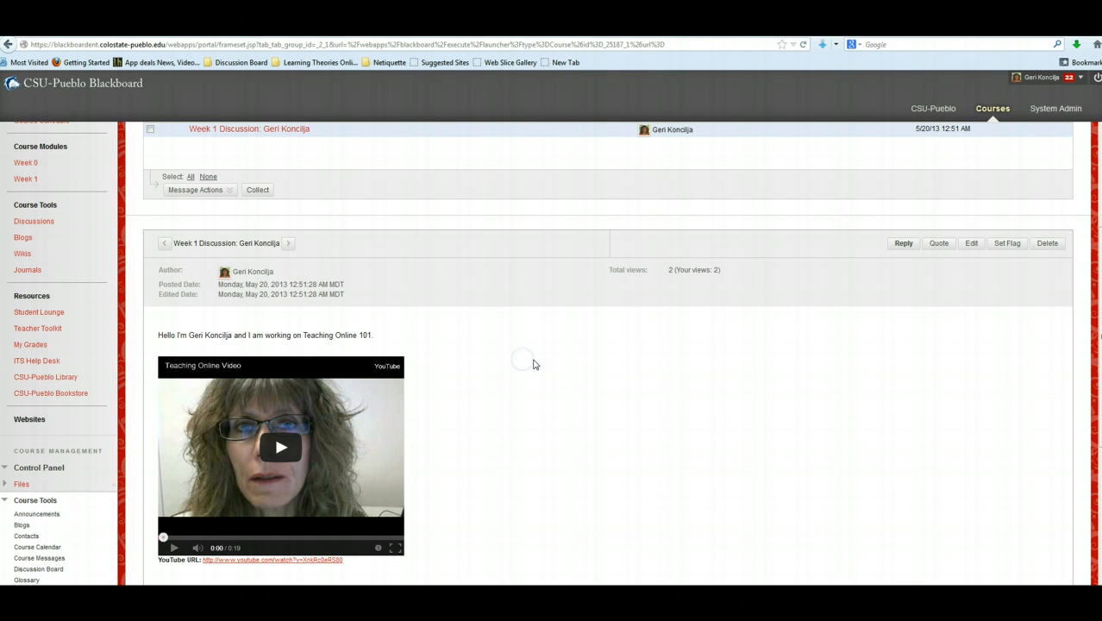
{"action": "left_click", "coordinate": [500, 356]}
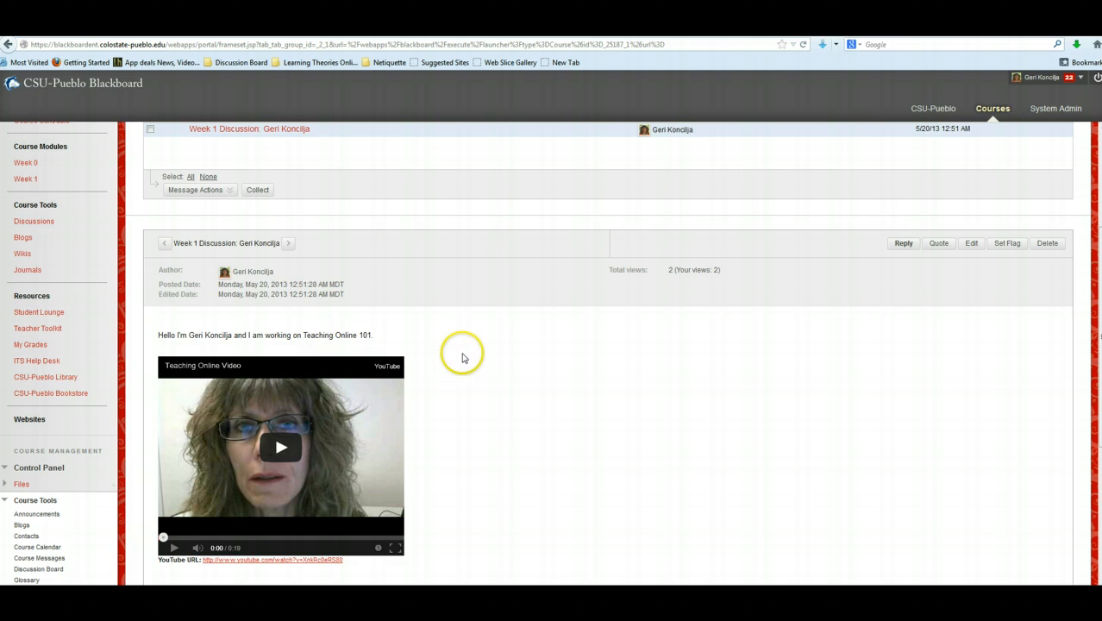
{"action": "left_click", "coordinate": [895, 380]}
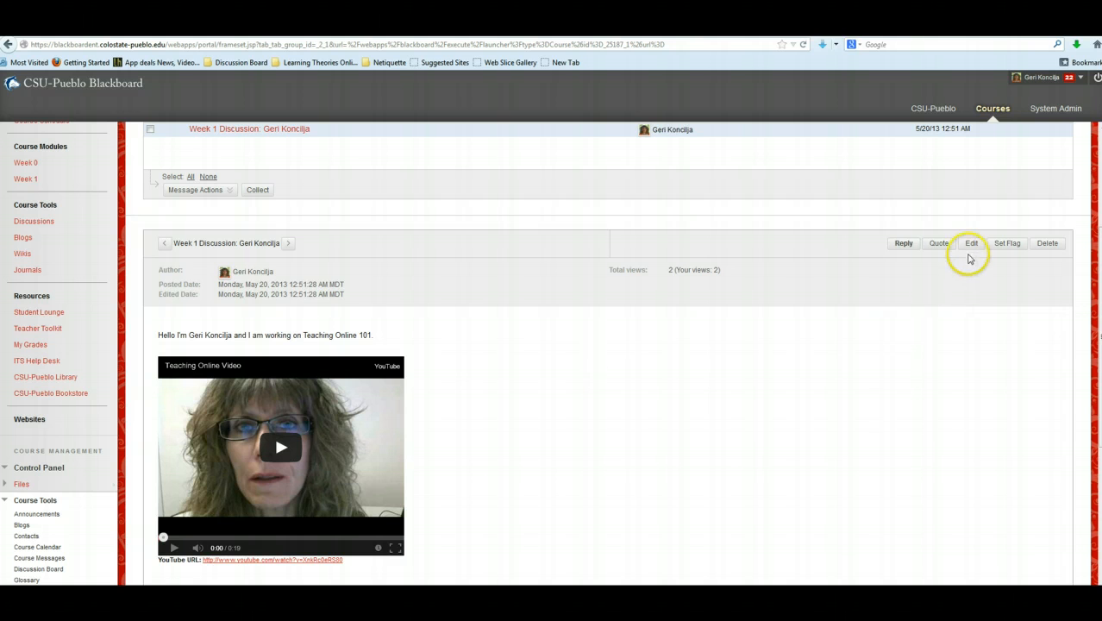
Step: Open the post for editing, and collapse and restore the message editor's extra rows of formatting tools
{"action": "left_click", "coordinate": [970, 248]}
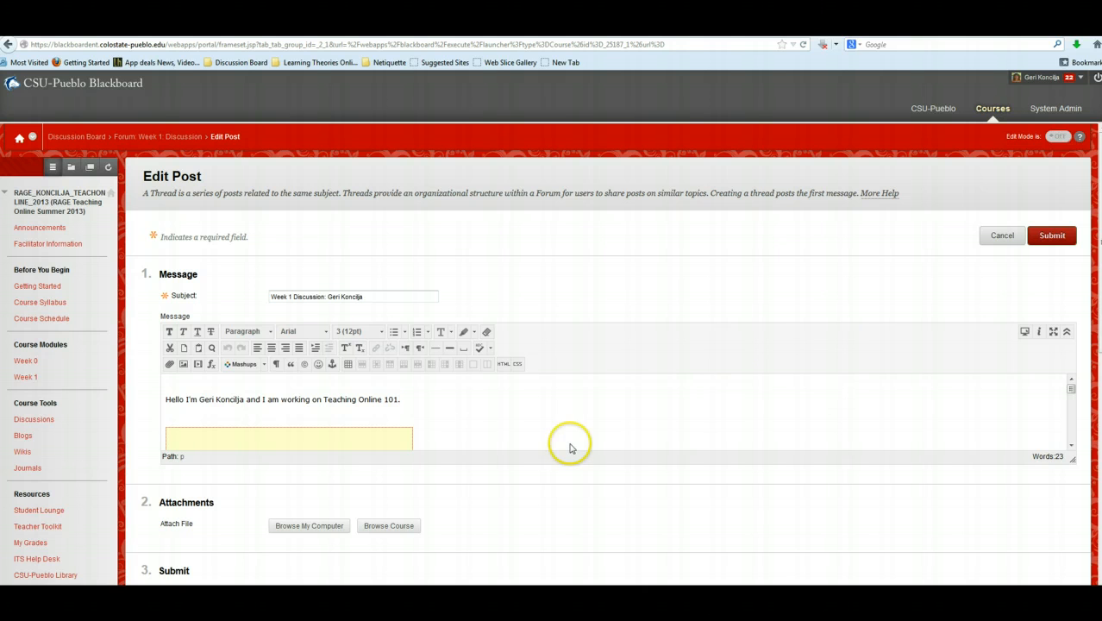
{"action": "left_click", "coordinate": [521, 407]}
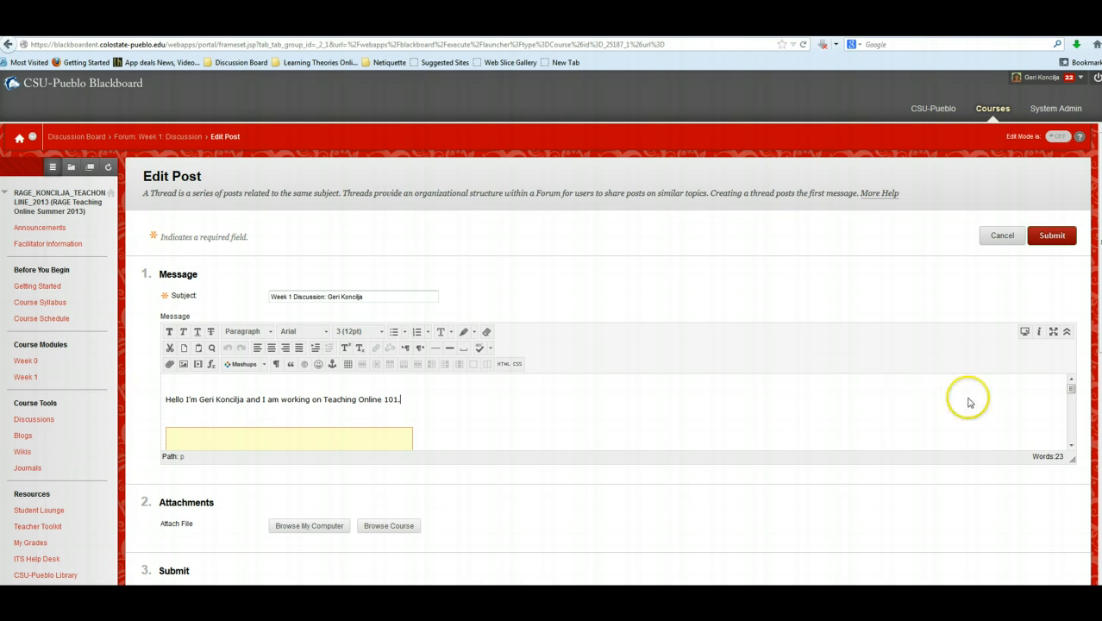
{"action": "left_click", "coordinate": [1066, 332]}
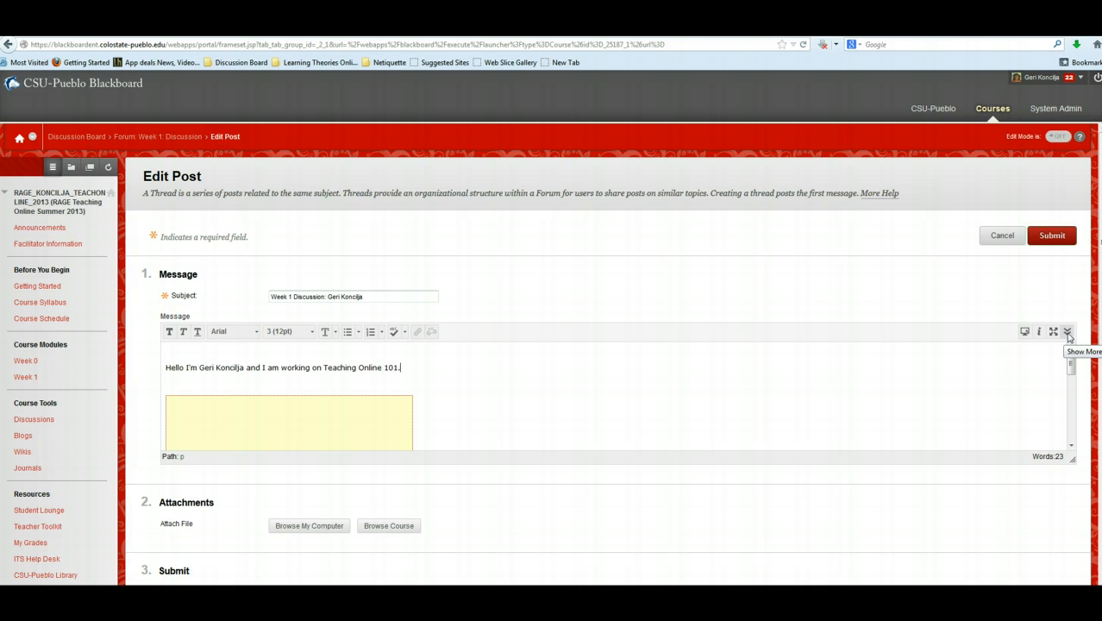
{"action": "left_click", "coordinate": [1068, 332]}
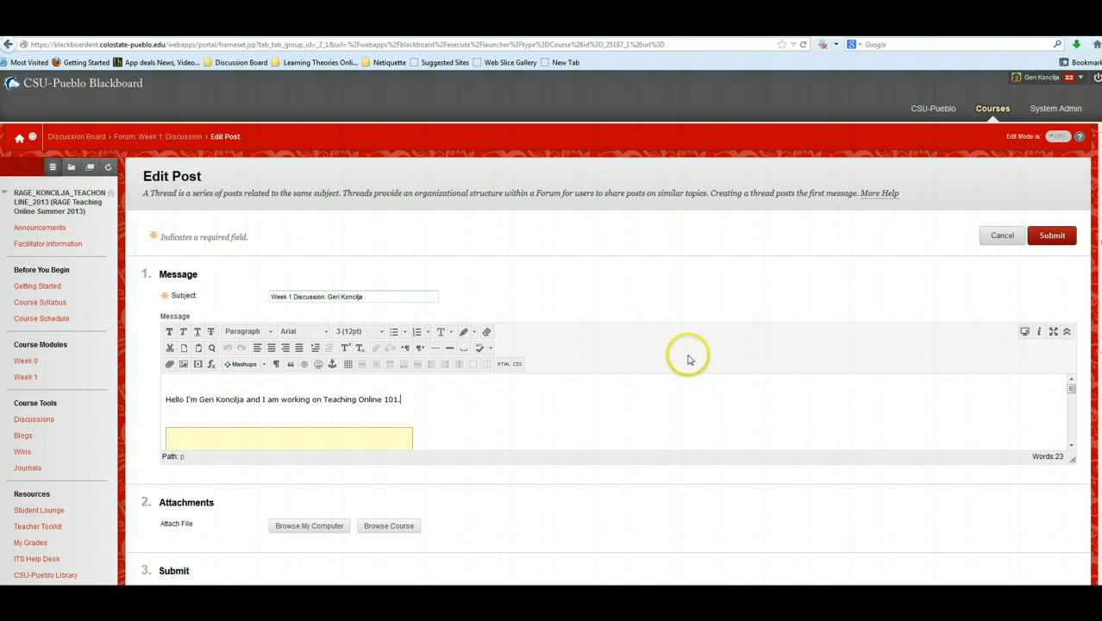
Step: Check the message content in the editor, resubmit the post and review it on the thread's detail page
{"action": "scroll", "coordinate": [629, 406], "scroll_direction": "down", "scroll_amount": 2}
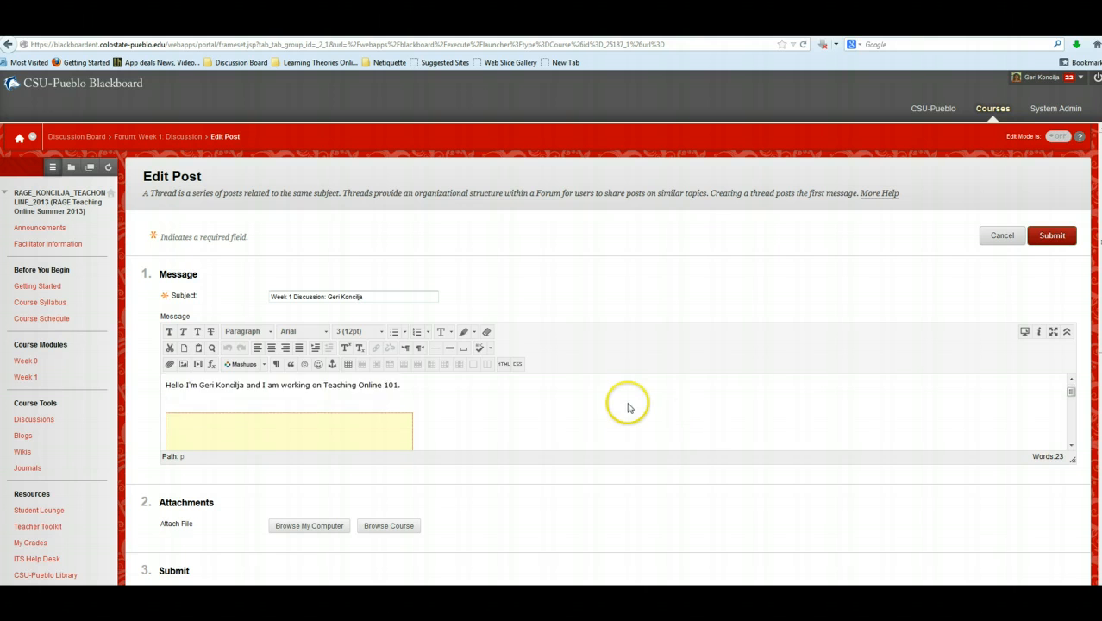
{"action": "scroll", "coordinate": [635, 389], "scroll_direction": "up", "scroll_amount": 2}
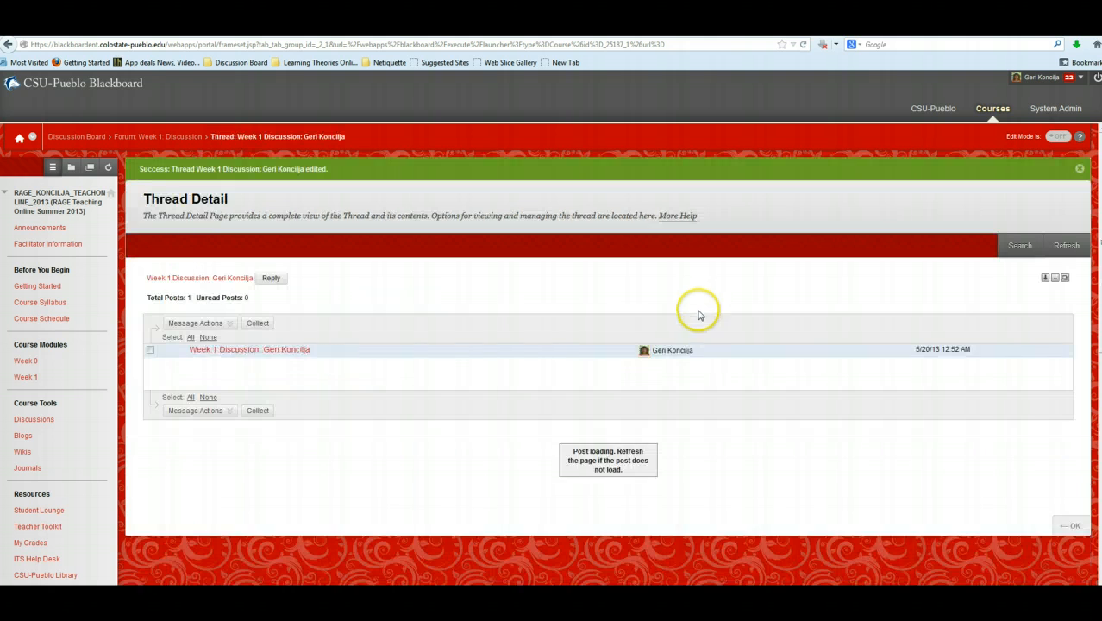
{"action": "scroll", "coordinate": [569, 349], "scroll_direction": "down", "scroll_amount": 1}
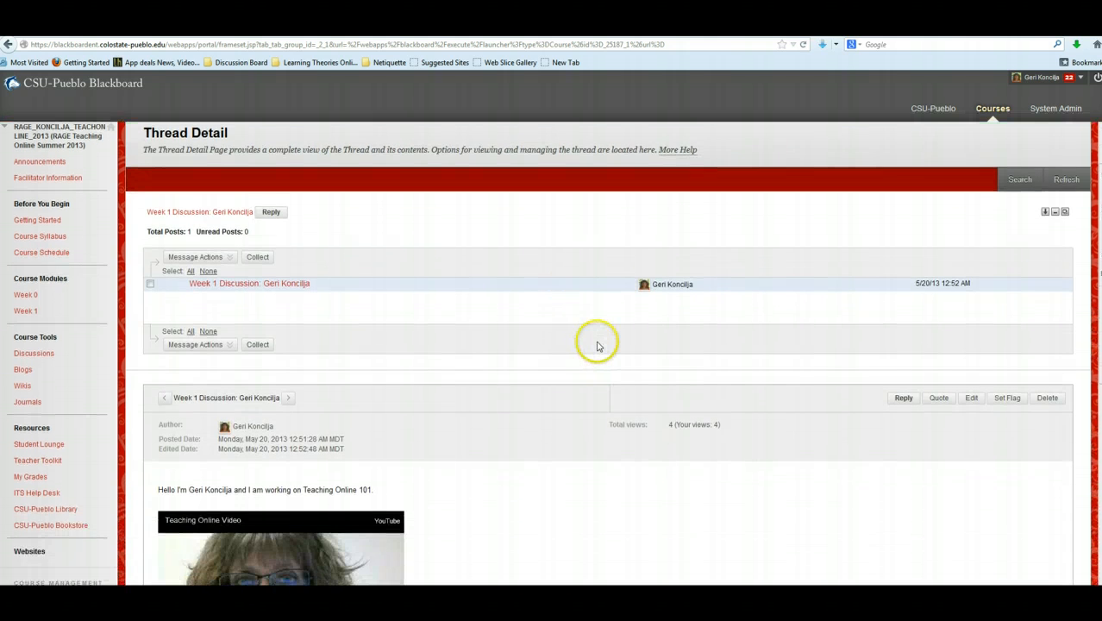
{"action": "scroll", "coordinate": [561, 258], "scroll_direction": "up", "scroll_amount": 1}
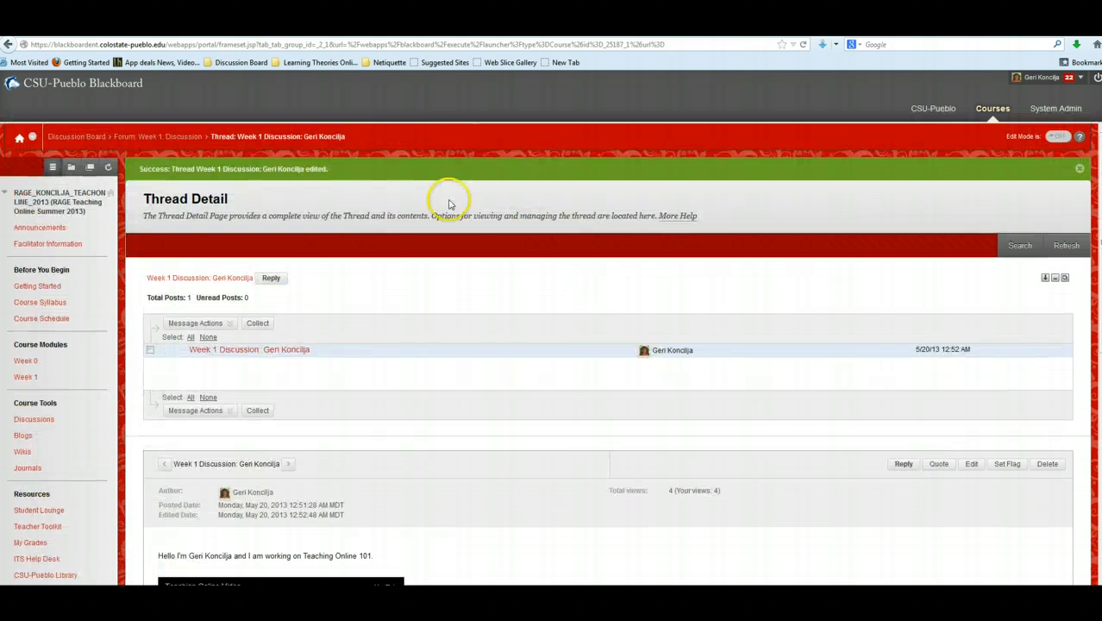